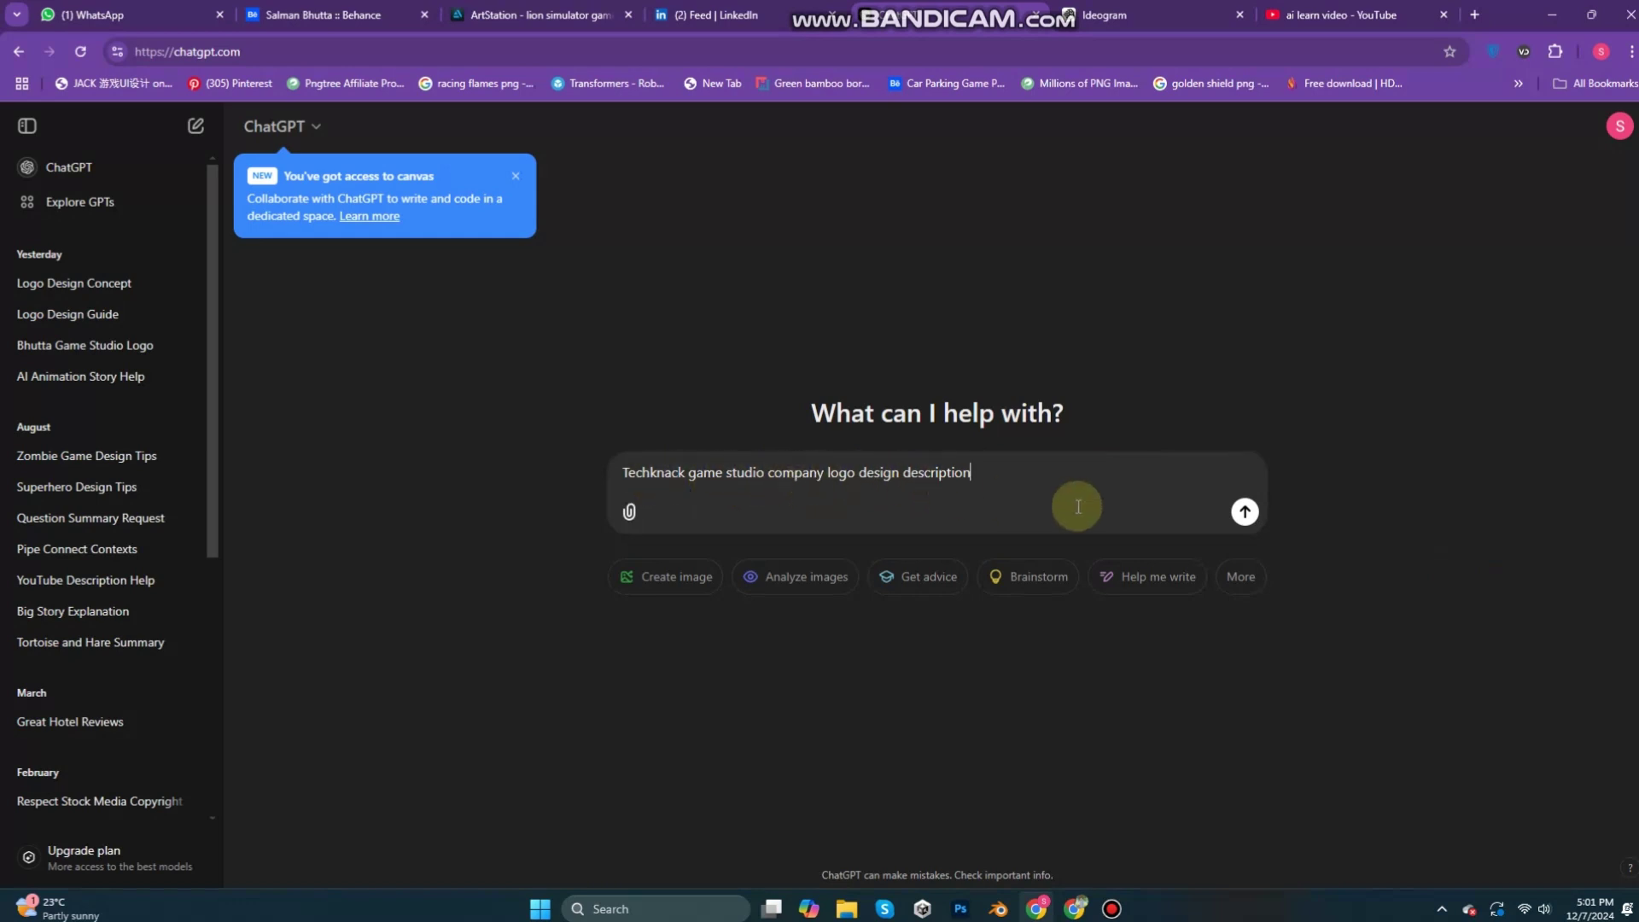
# Submit the prompt "Techknack game studio company logo design description" and read through the response.
pyautogui.click(1244, 511)
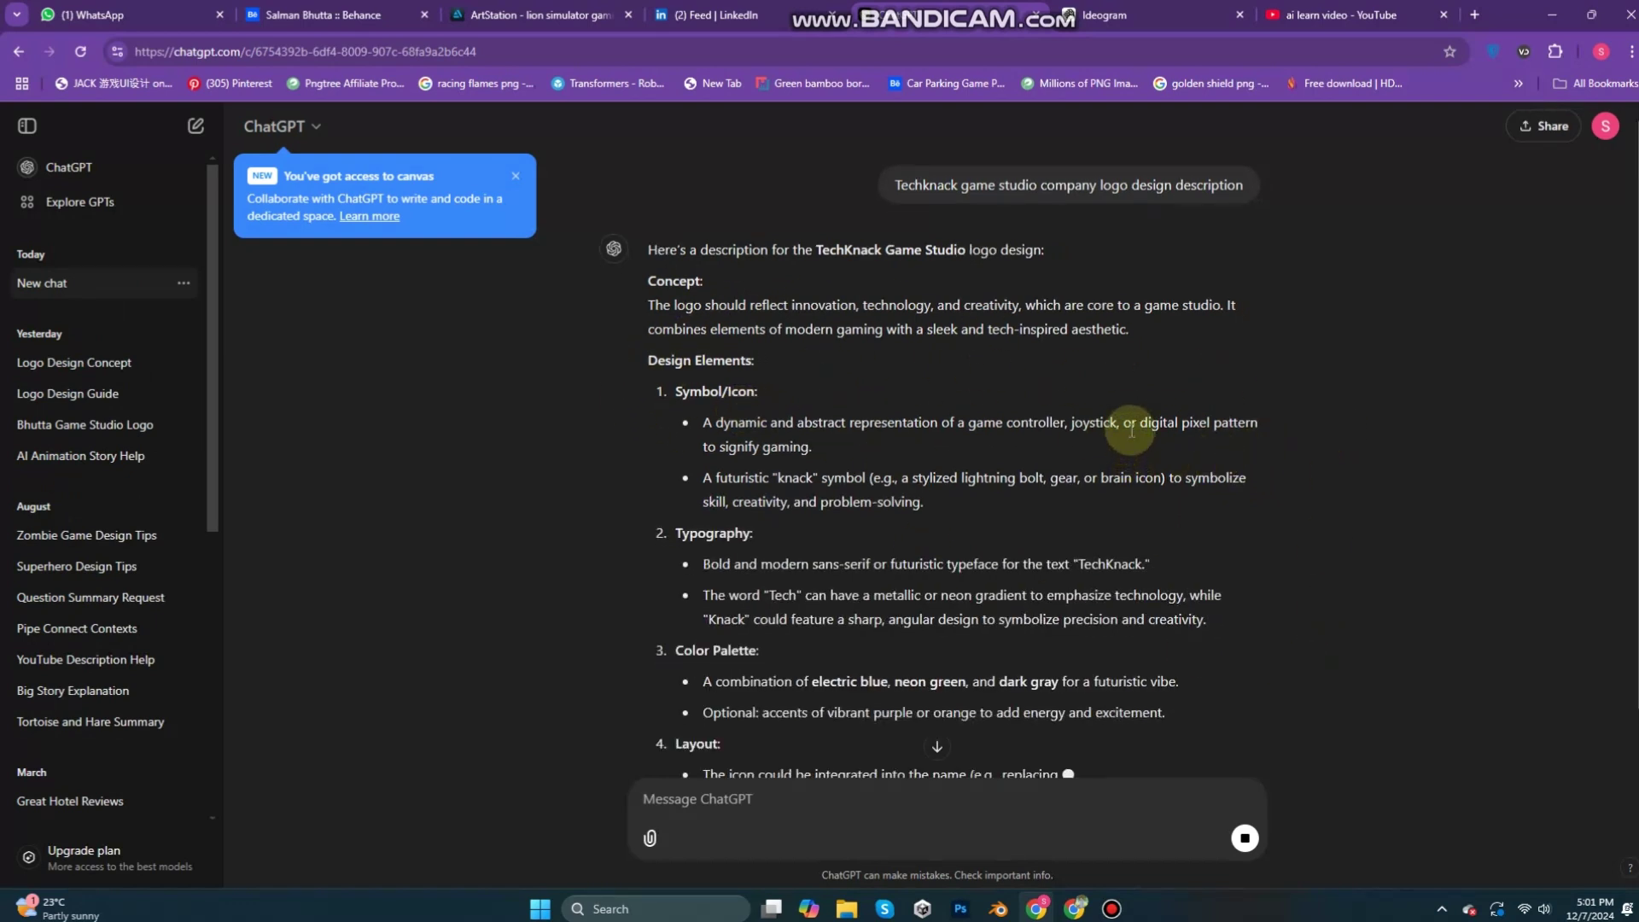
pyautogui.scroll(-3, 1132, 431)
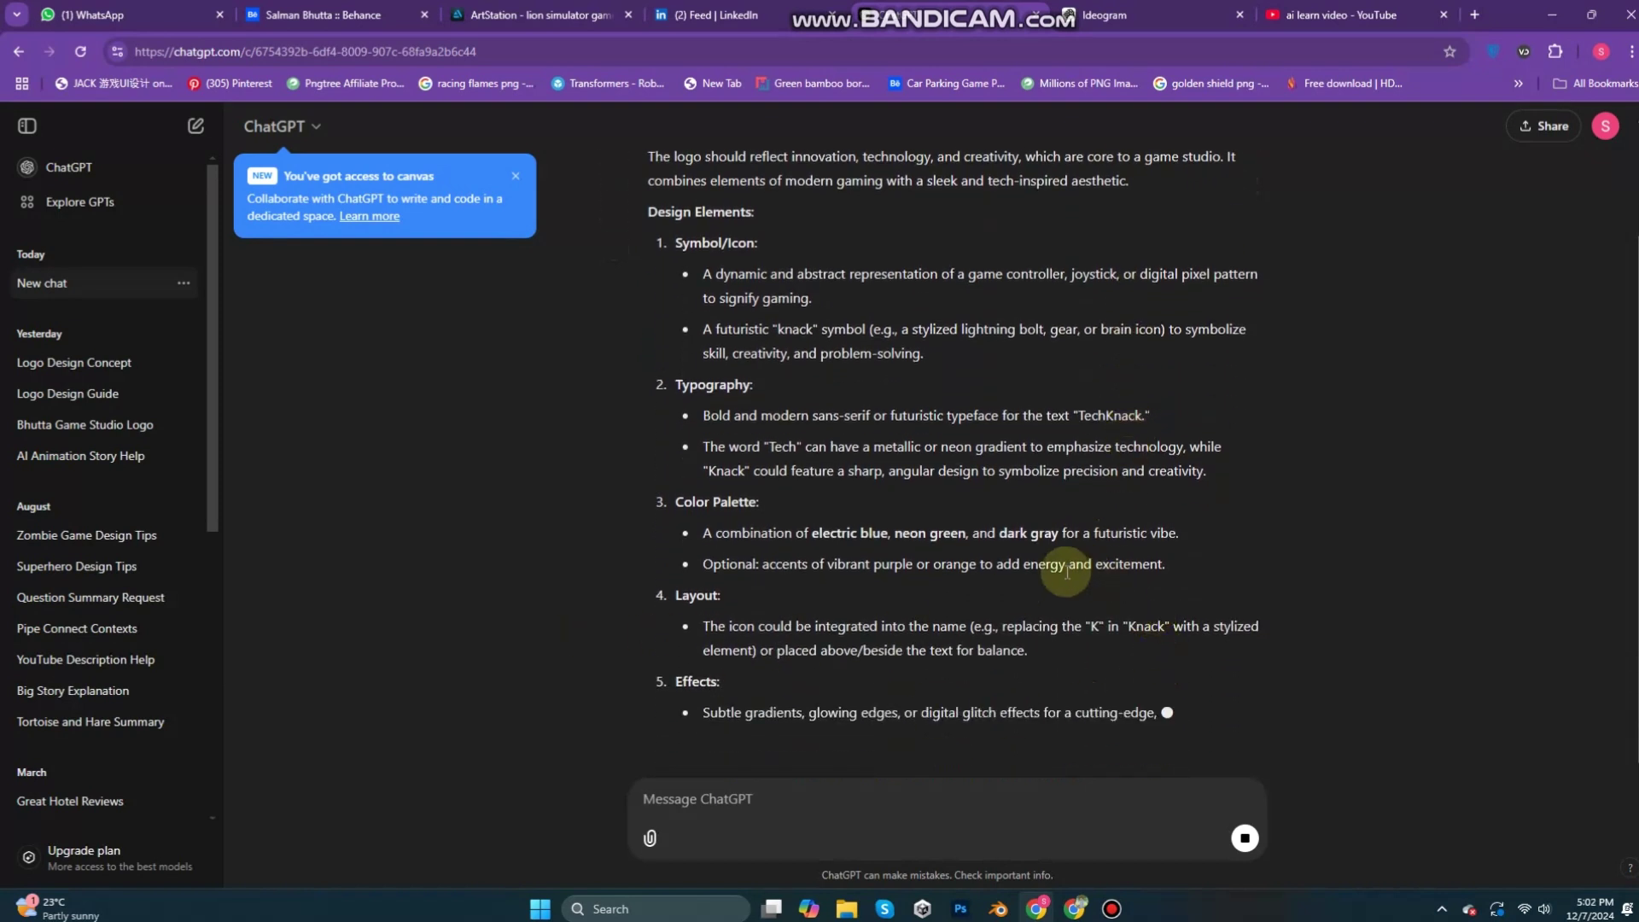
pyautogui.scroll(5, 1063, 568)
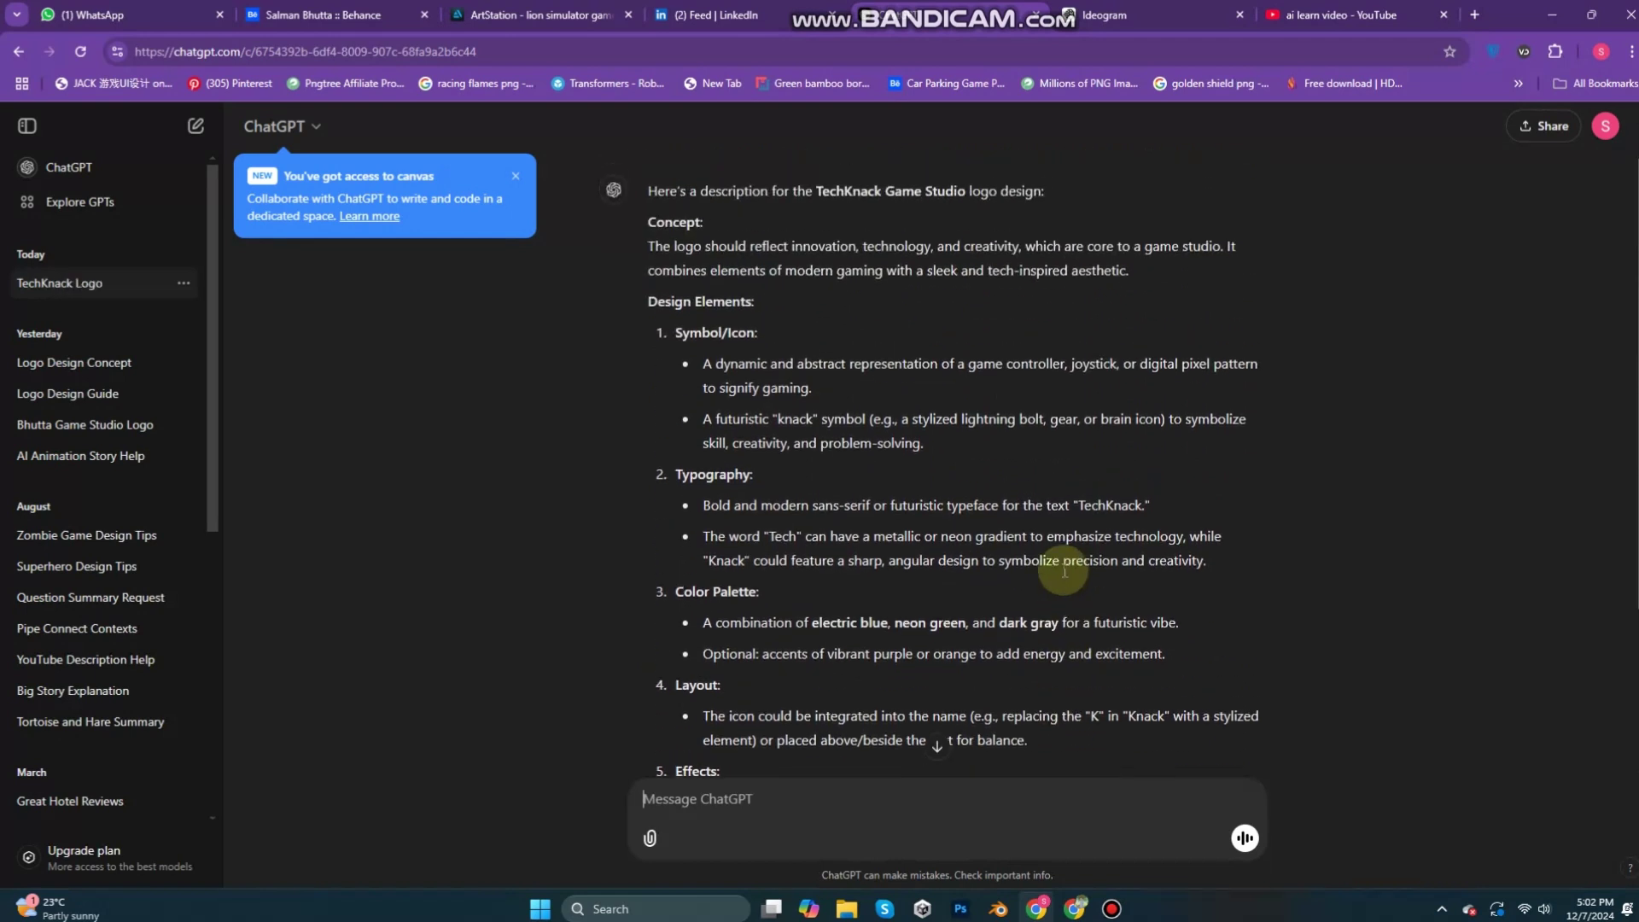
# Copy the numbered design elements of the response, from Symbol/Icon through the end of Effects.
pyautogui.scroll(-4, 1050, 554)
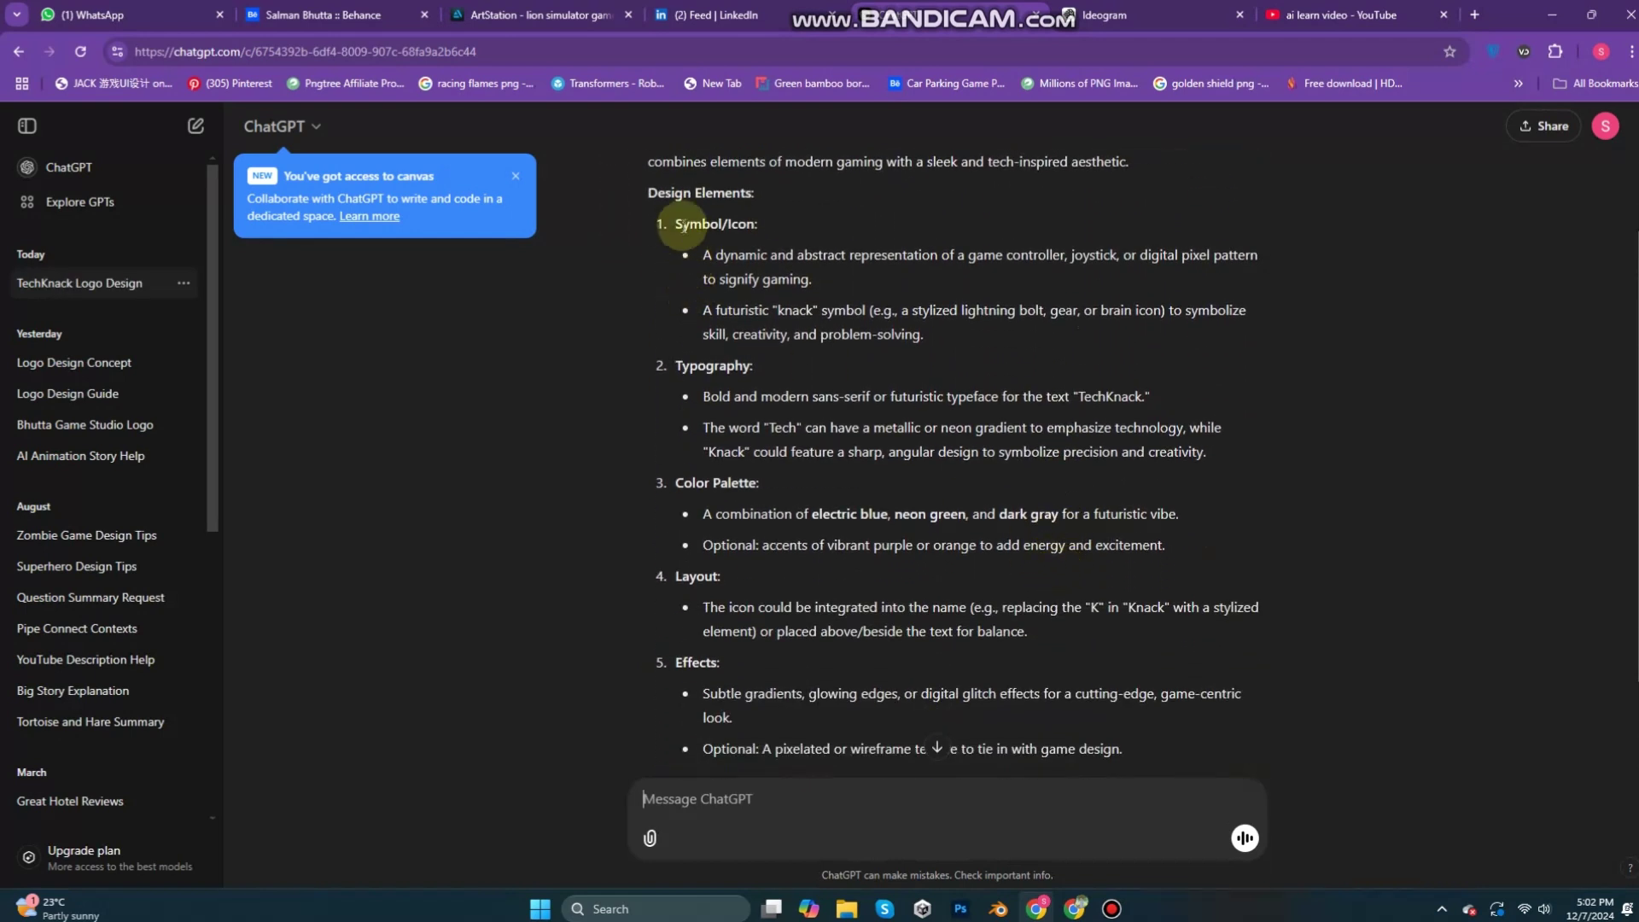
pyautogui.moveTo(676, 223); pyautogui.dragTo(1239, 626)
pyautogui.hotkey('ctrl', 'c')
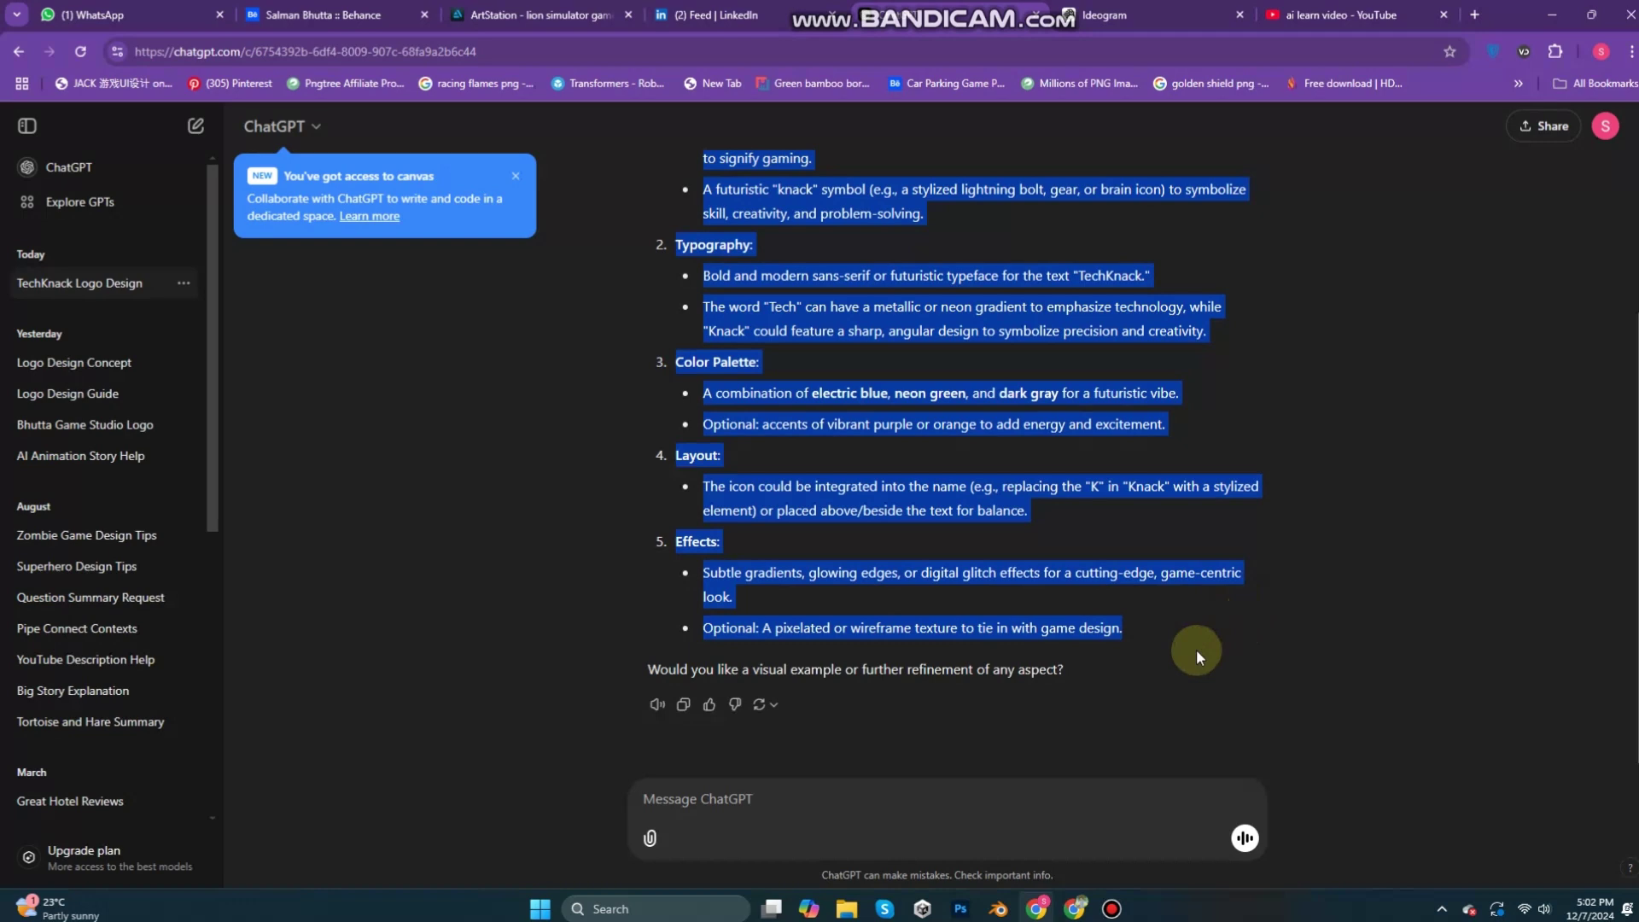
# Switch to Ideogram and look through the community images in the Explore feed.
pyautogui.click(1150, 16)
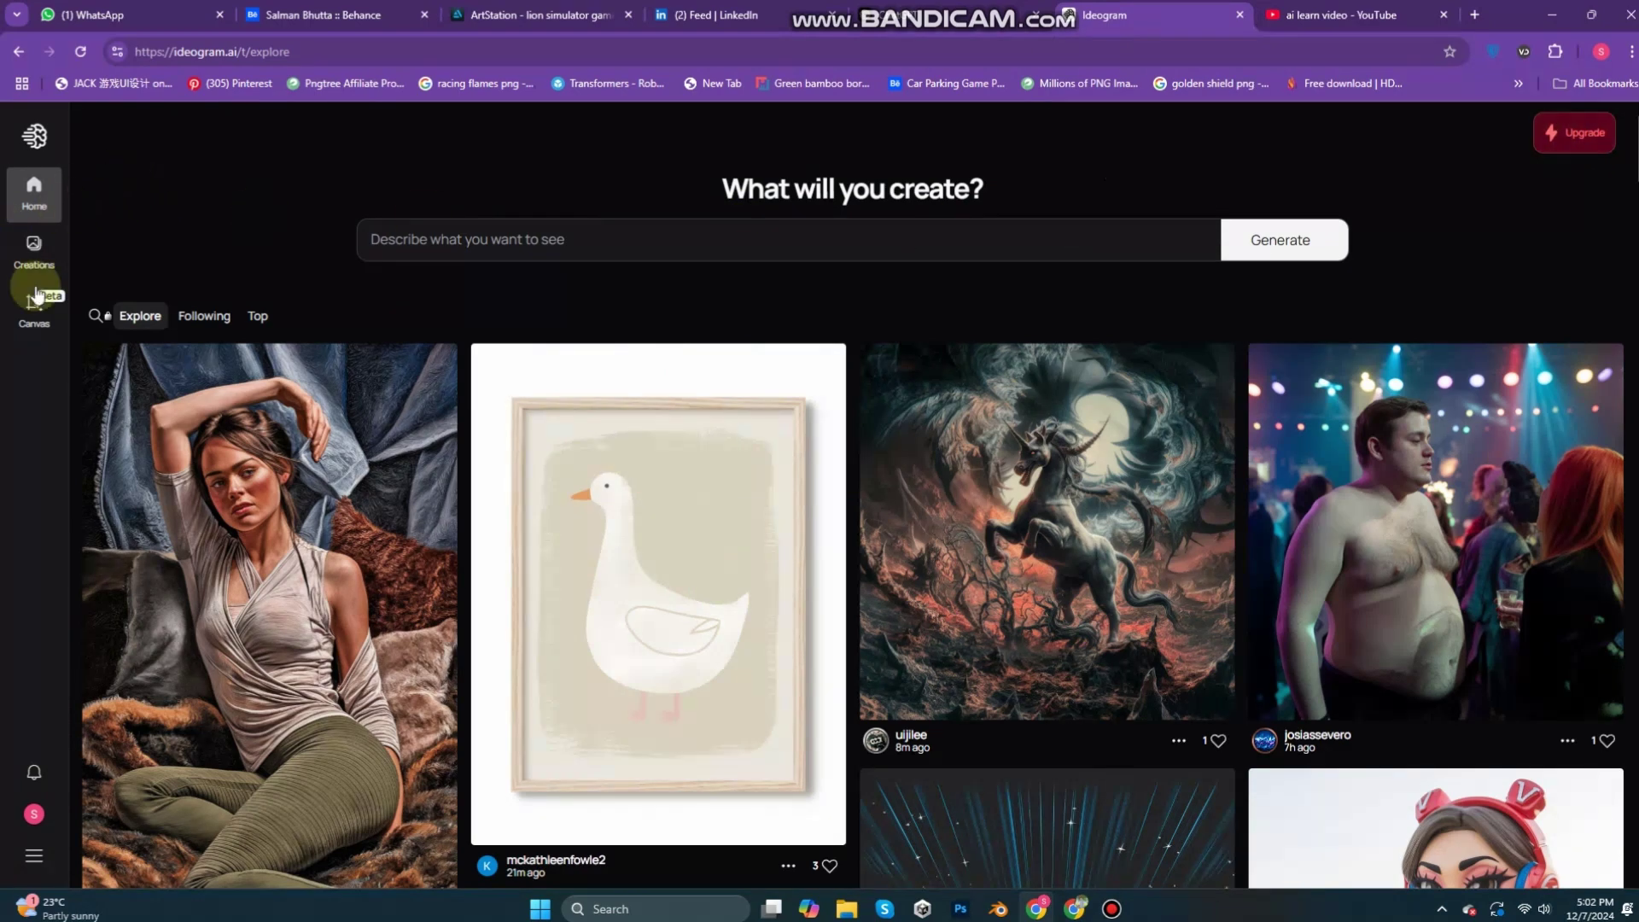
pyautogui.scroll(-2, 637, 256)
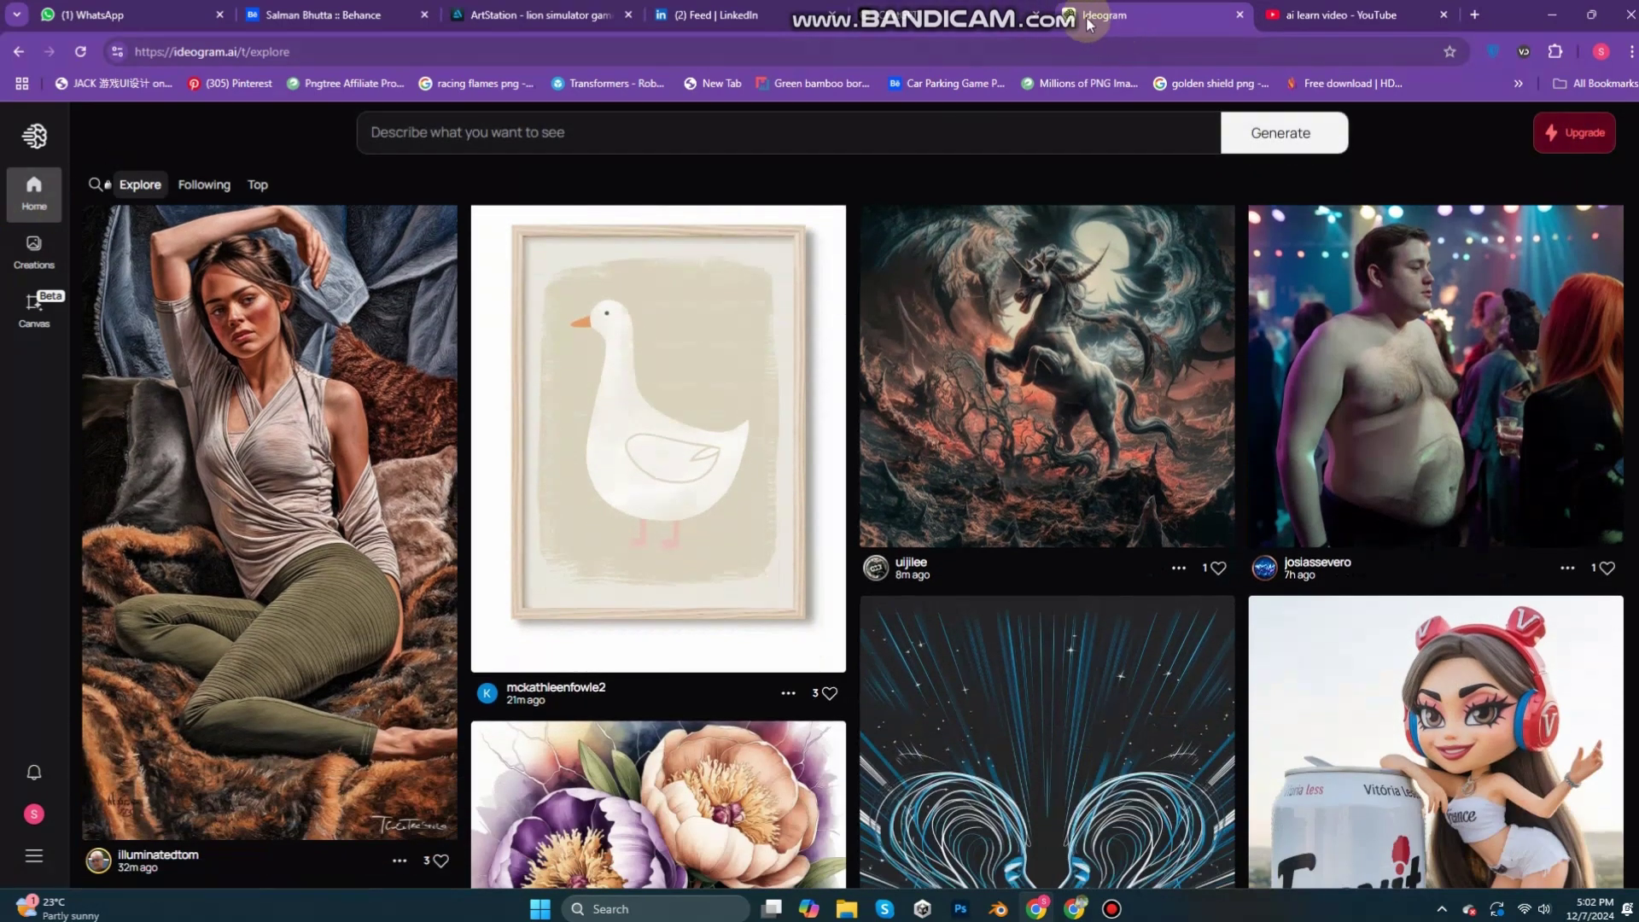
pyautogui.scroll(-4, 693, 256)
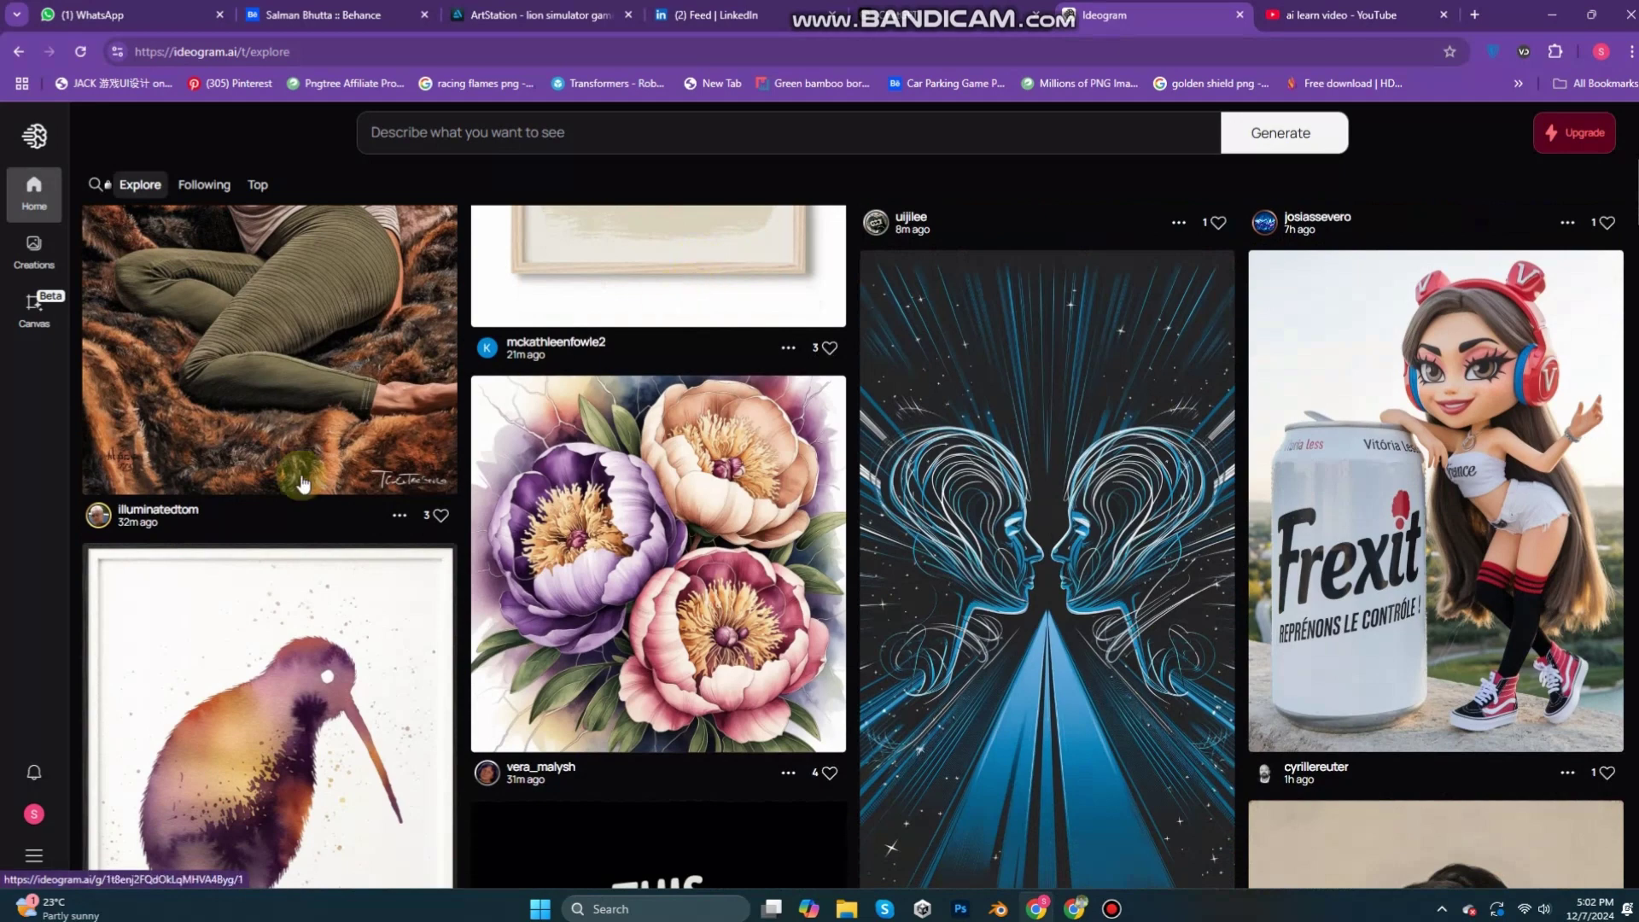
pyautogui.scroll(-5, 1549, 600)
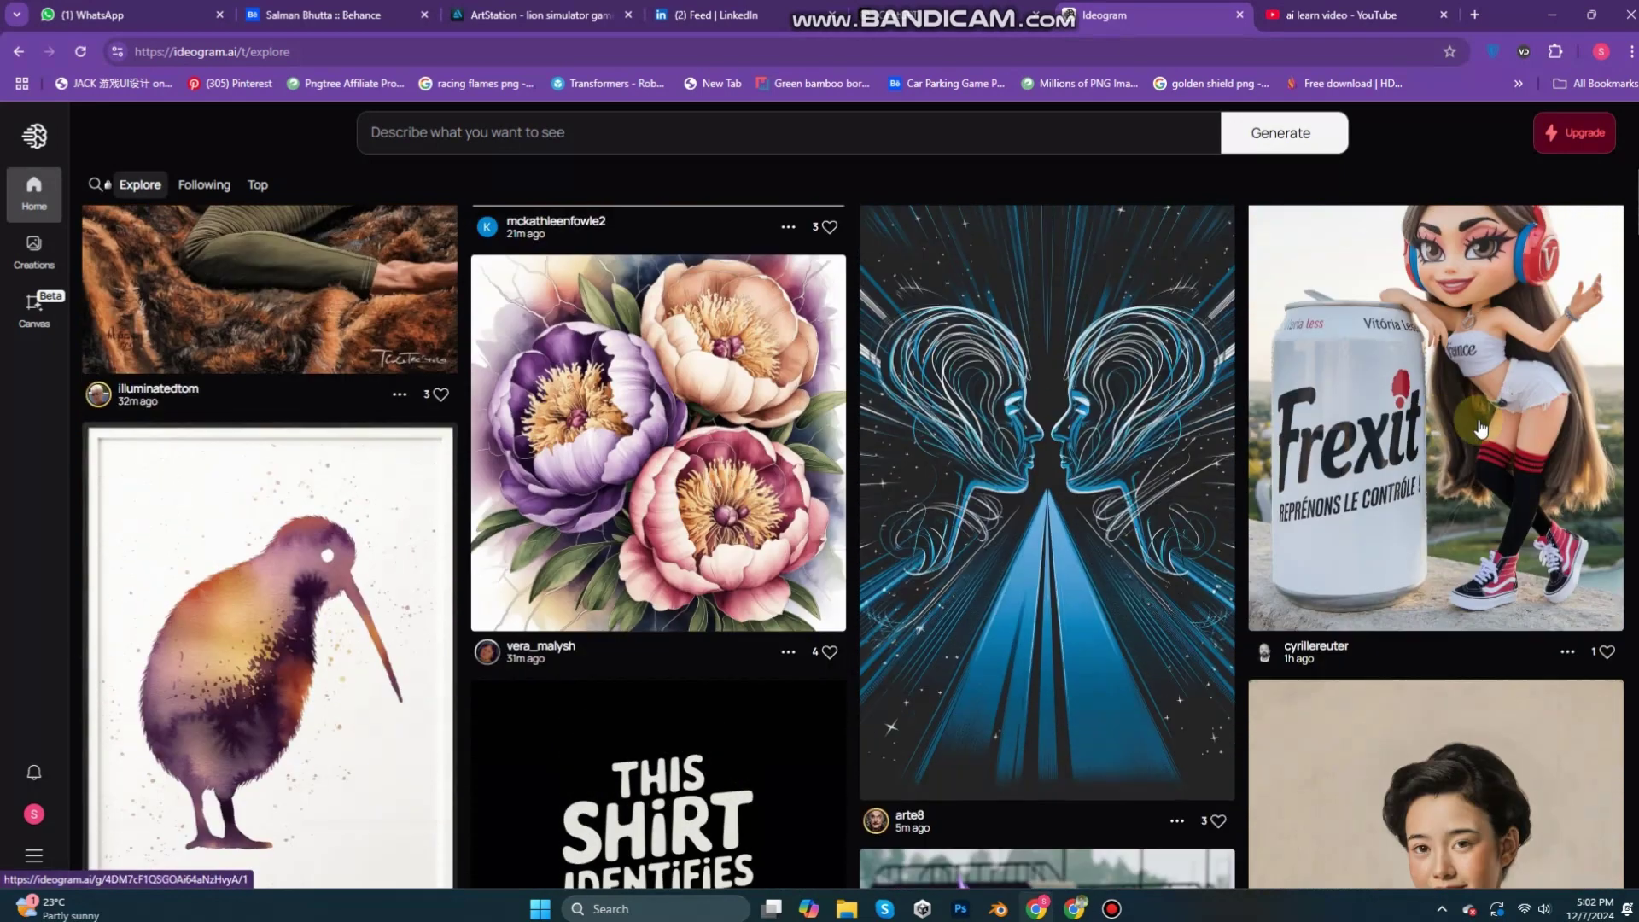
pyautogui.scroll(-5, 1415, 486)
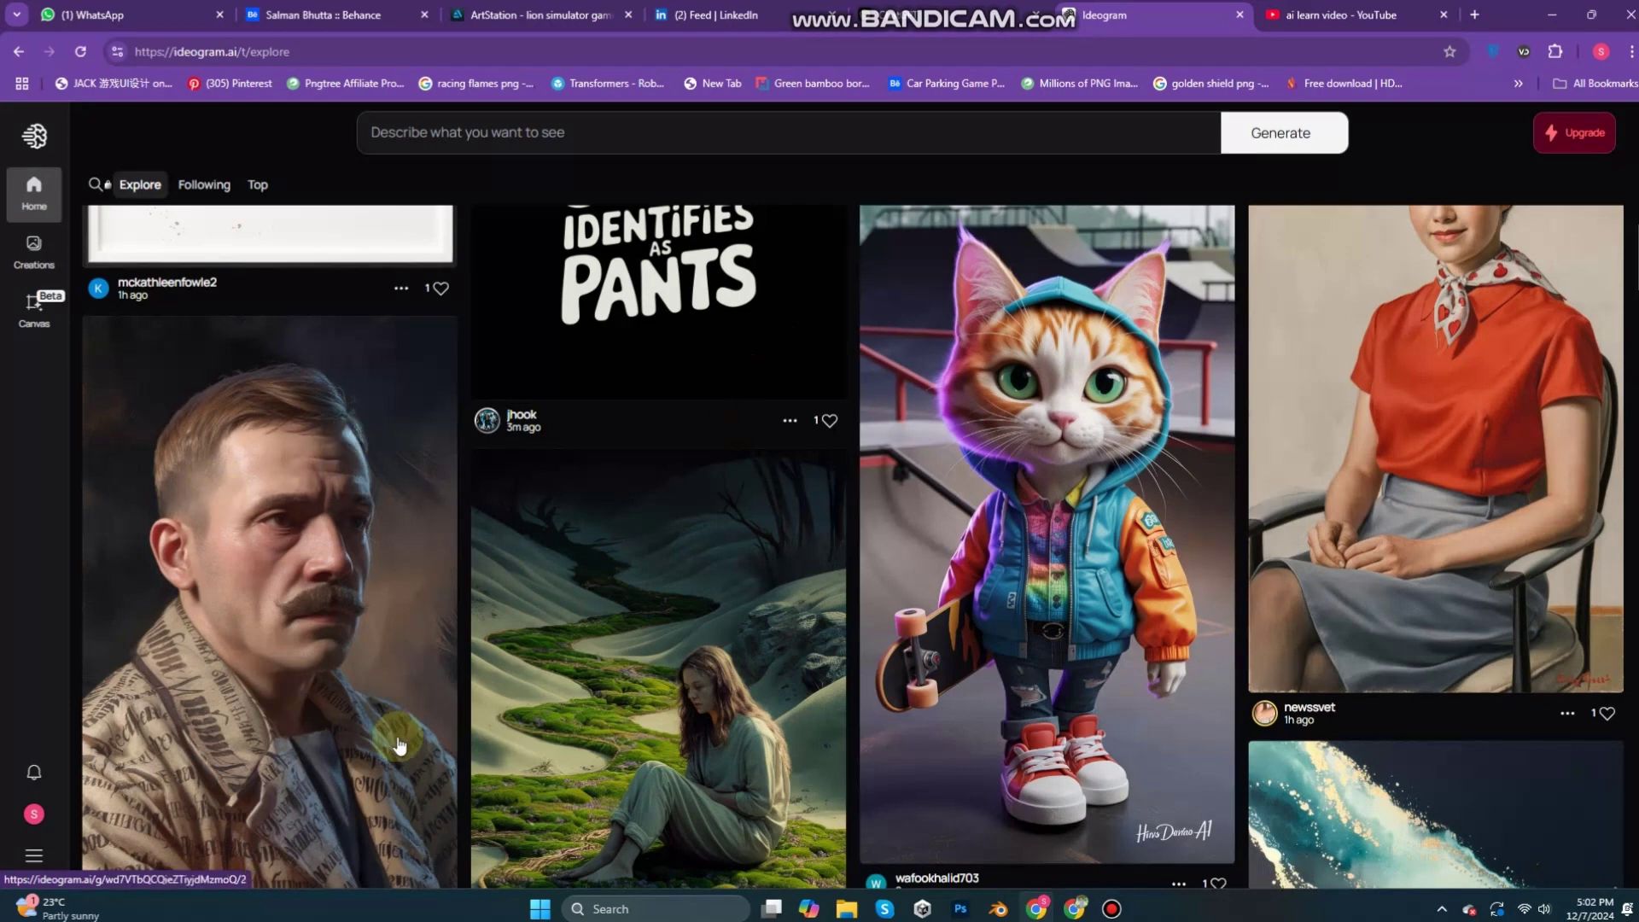
pyautogui.scroll(-5, 348, 739)
pyautogui.scroll(-4, 1195, 635)
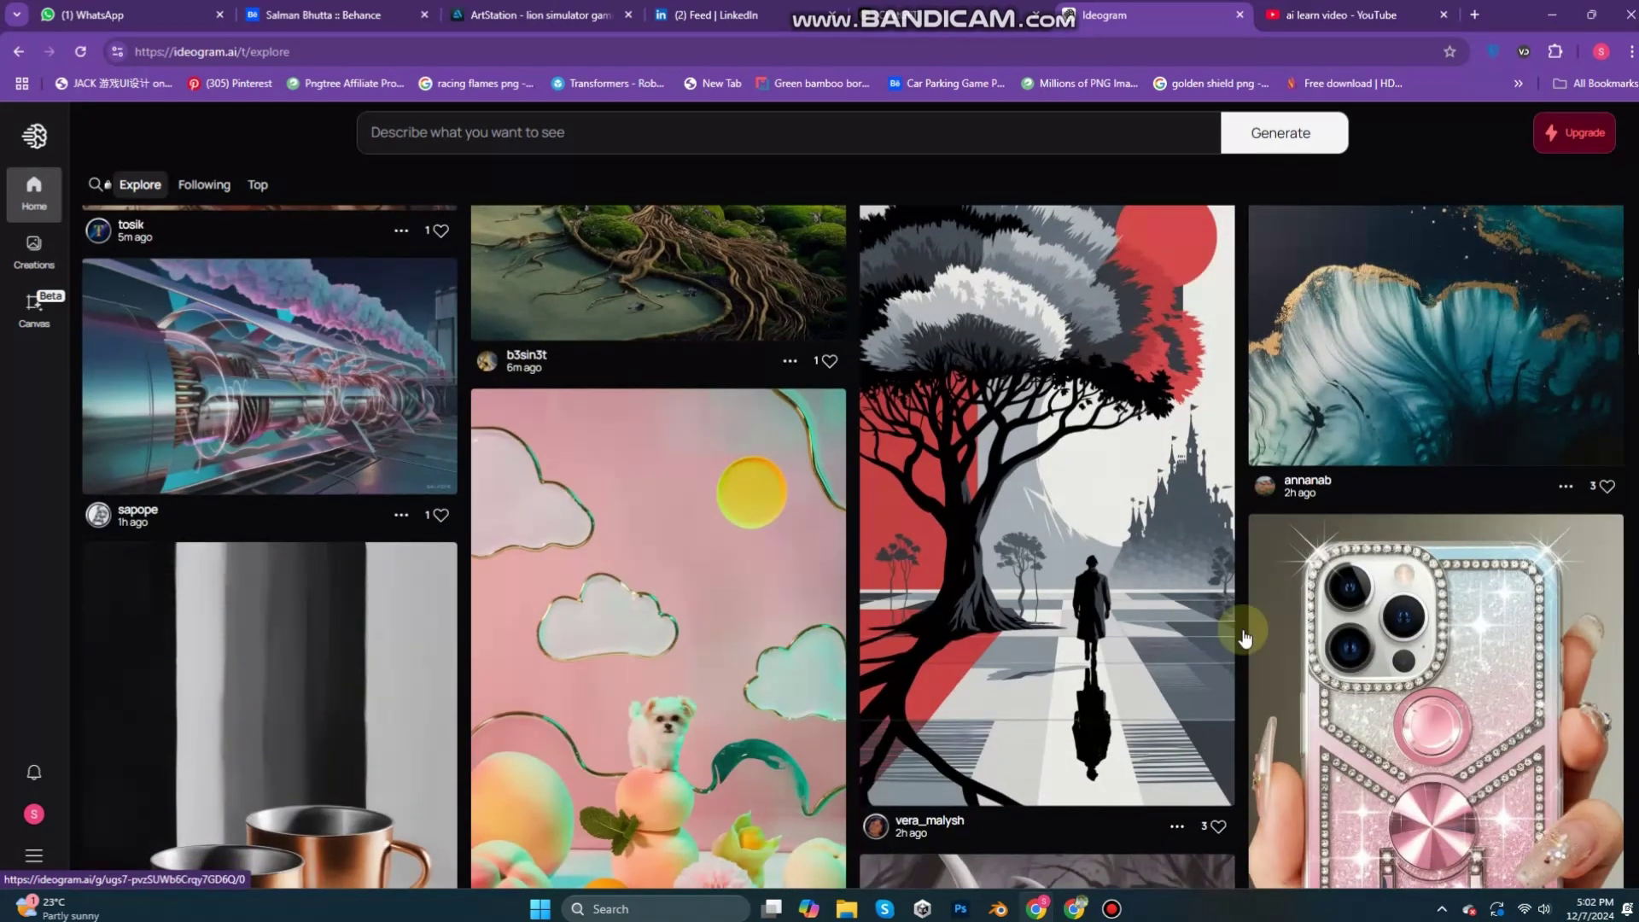
pyautogui.scroll(-2, 1195, 636)
pyautogui.scroll(-4, 285, 634)
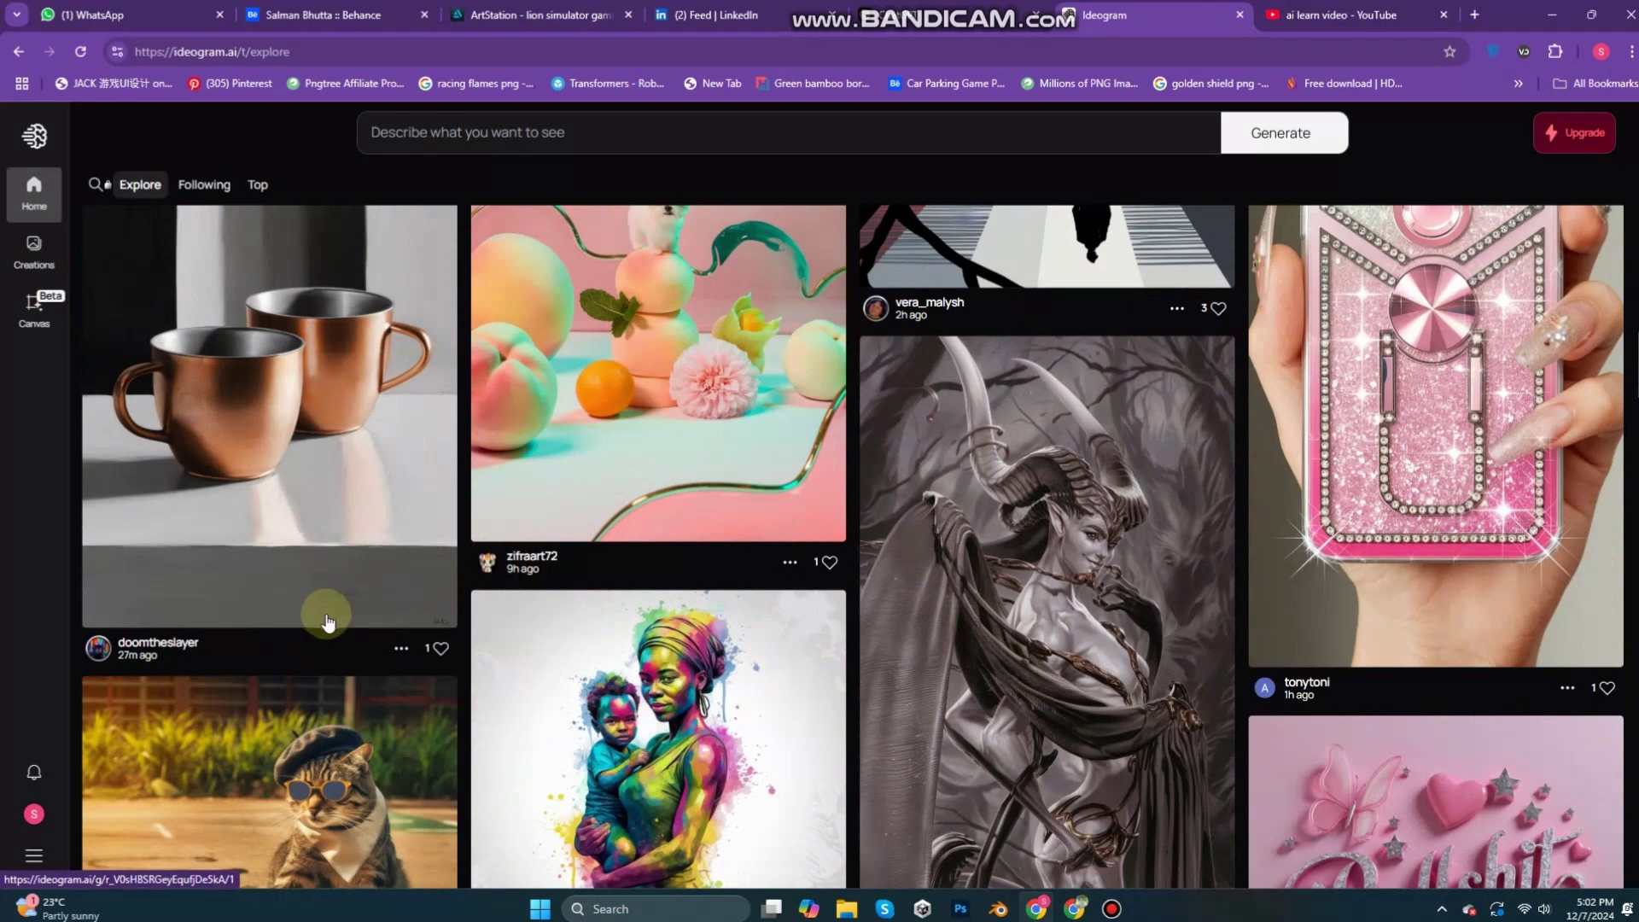
pyautogui.scroll(-3, 325, 620)
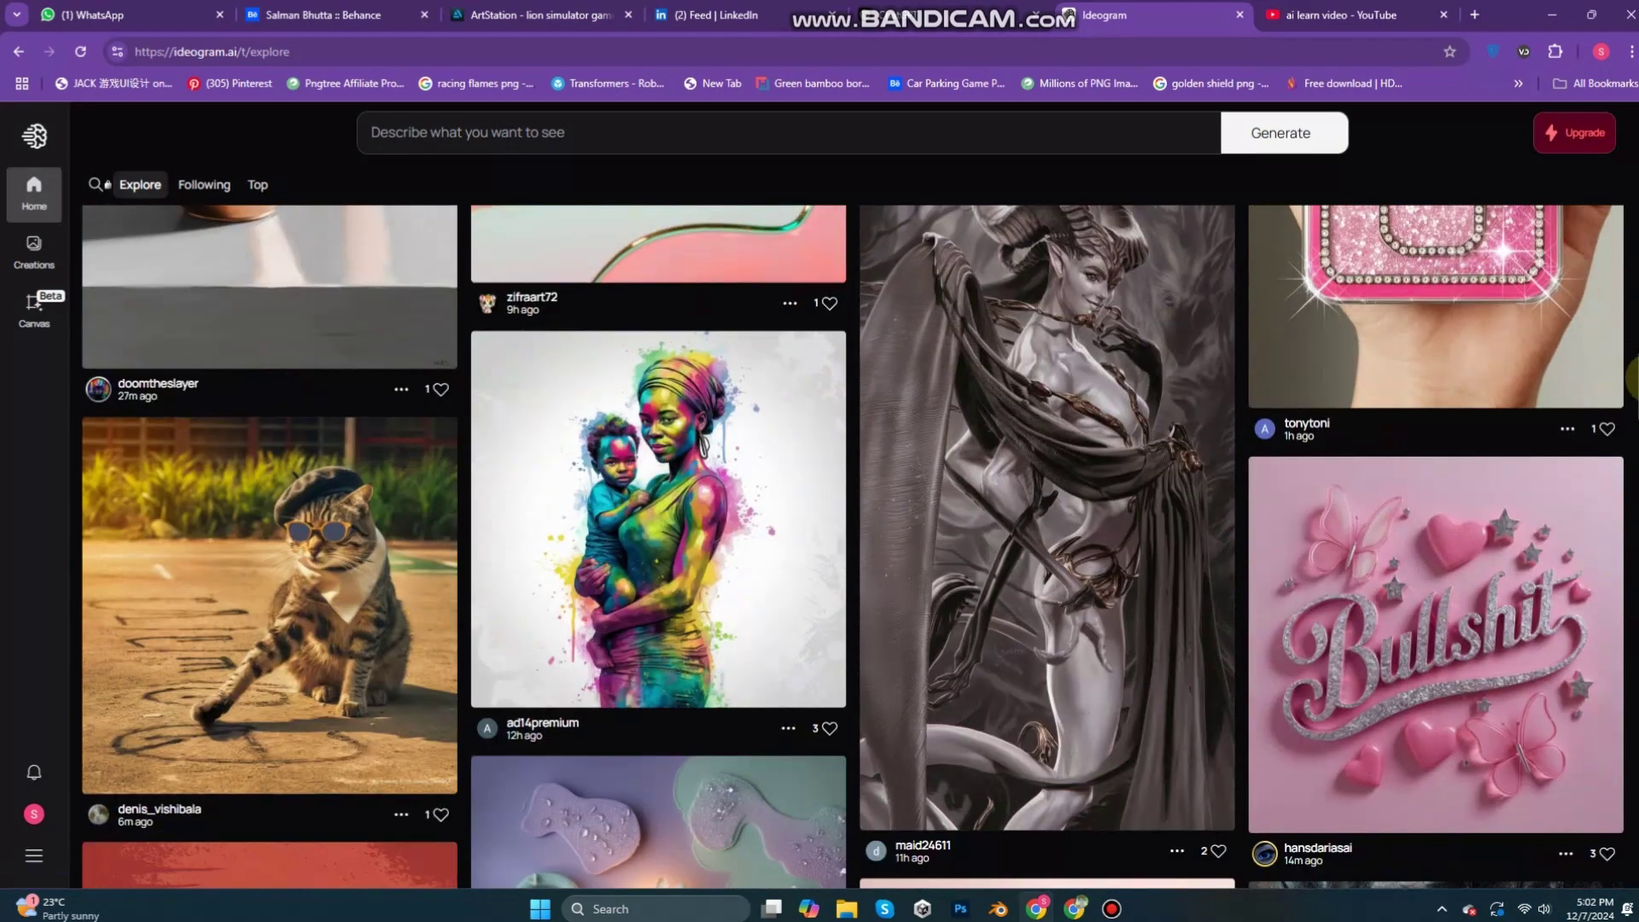
# Paste the copied logo design elements into the image prompt and check the full text.
pyautogui.scroll(15, 1024, 384)
pyautogui.click(701, 239)
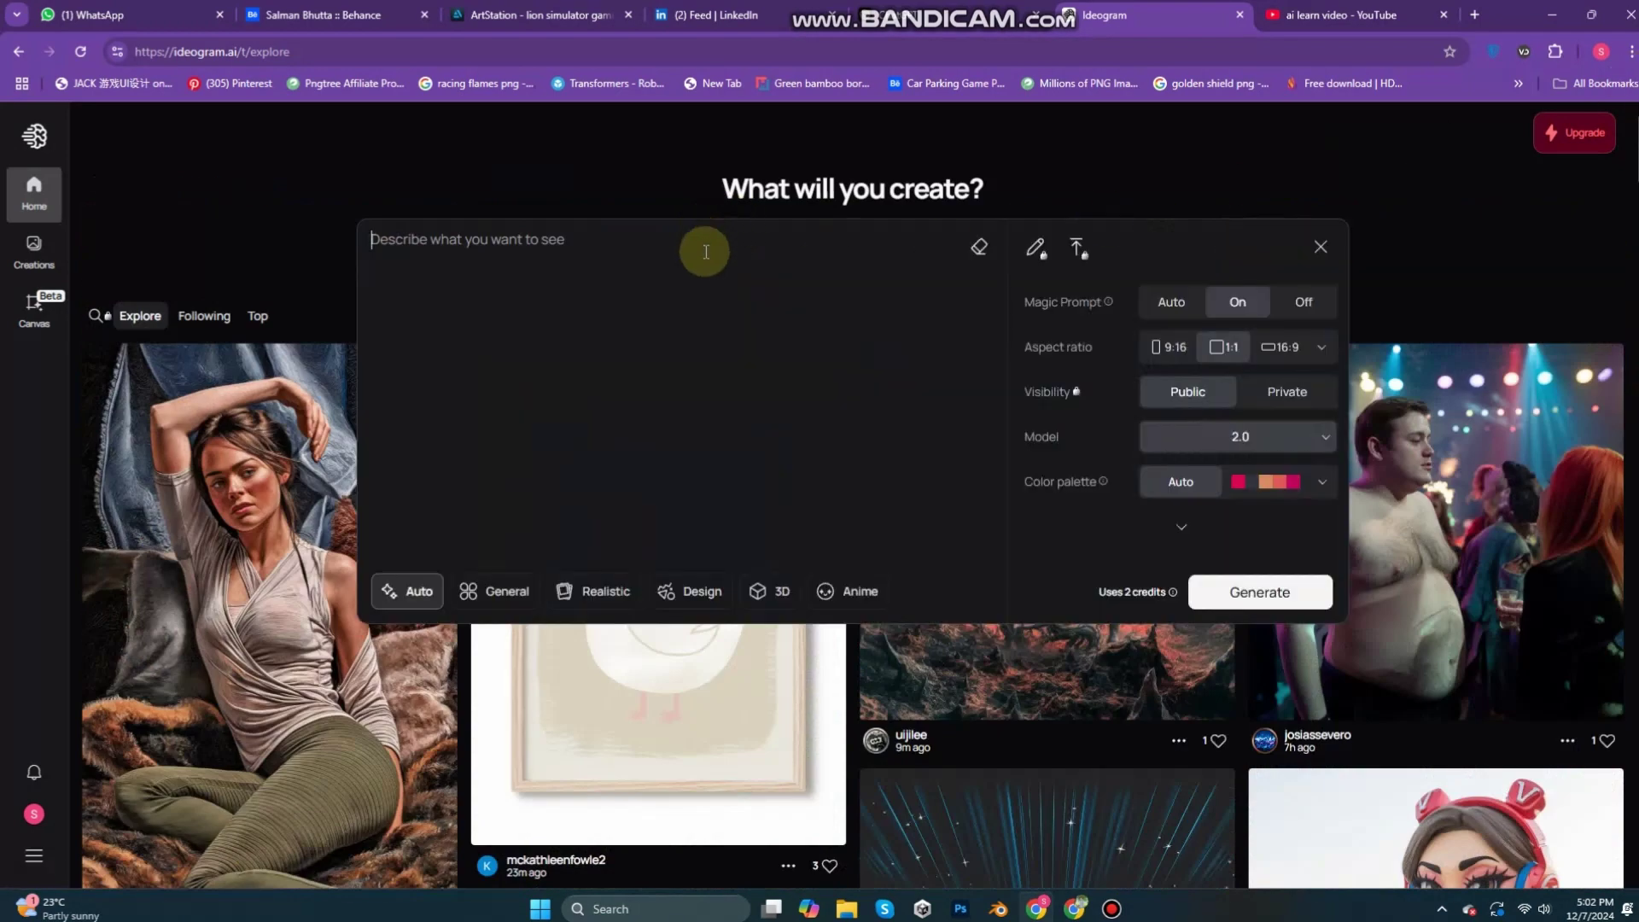
pyautogui.hotkey('ctrl', 'v')
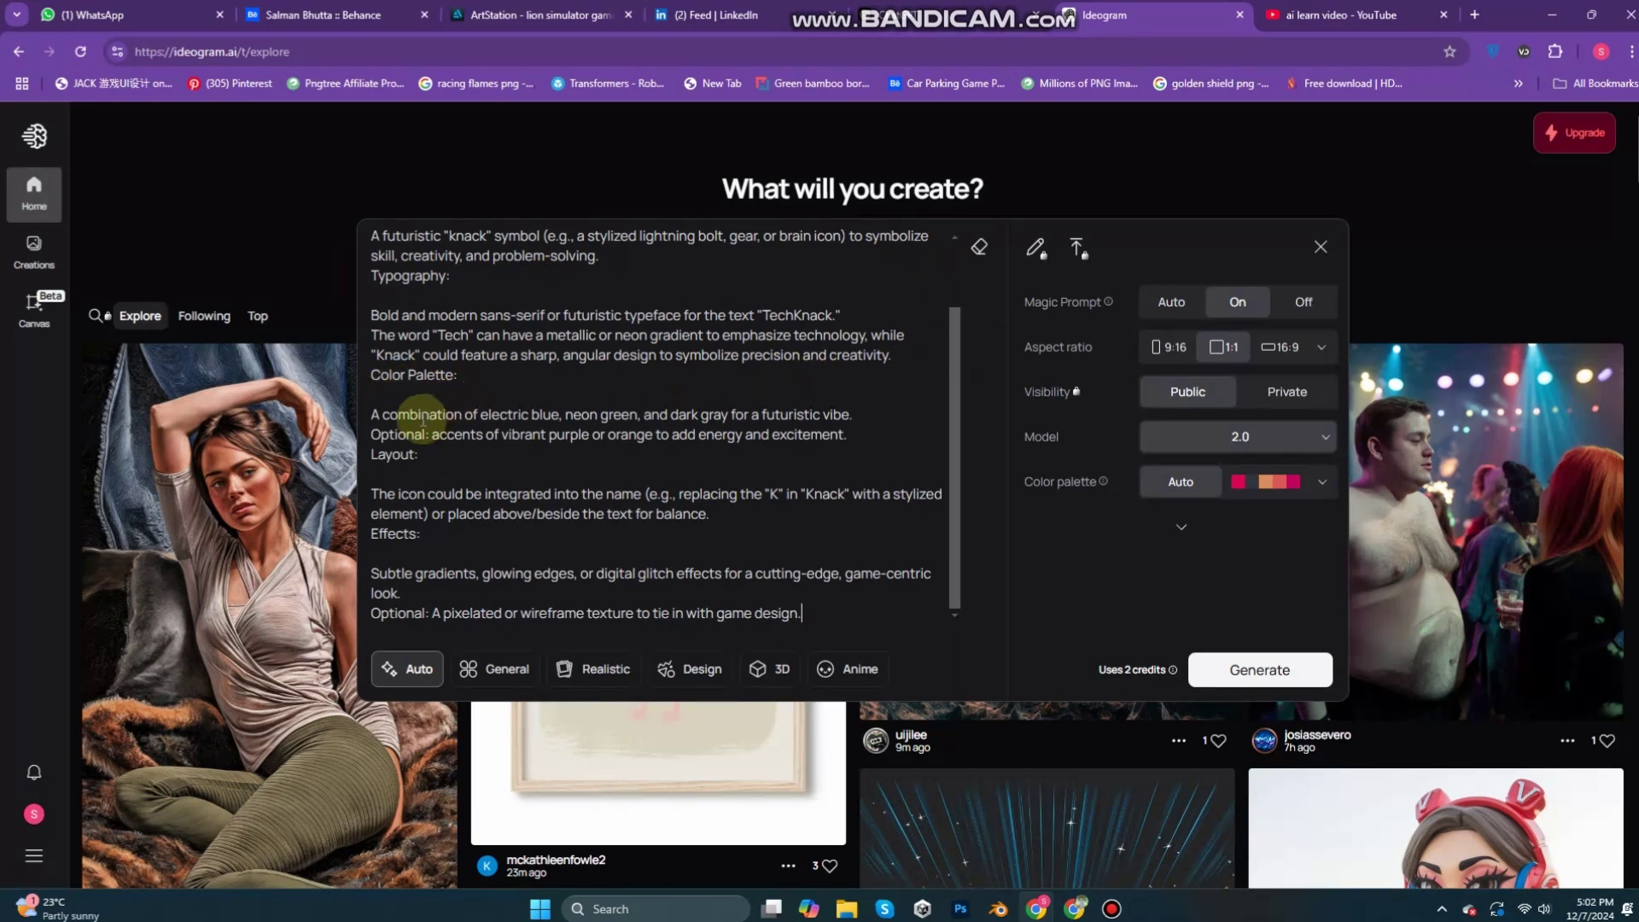
pyautogui.scroll(-3, 365, 564)
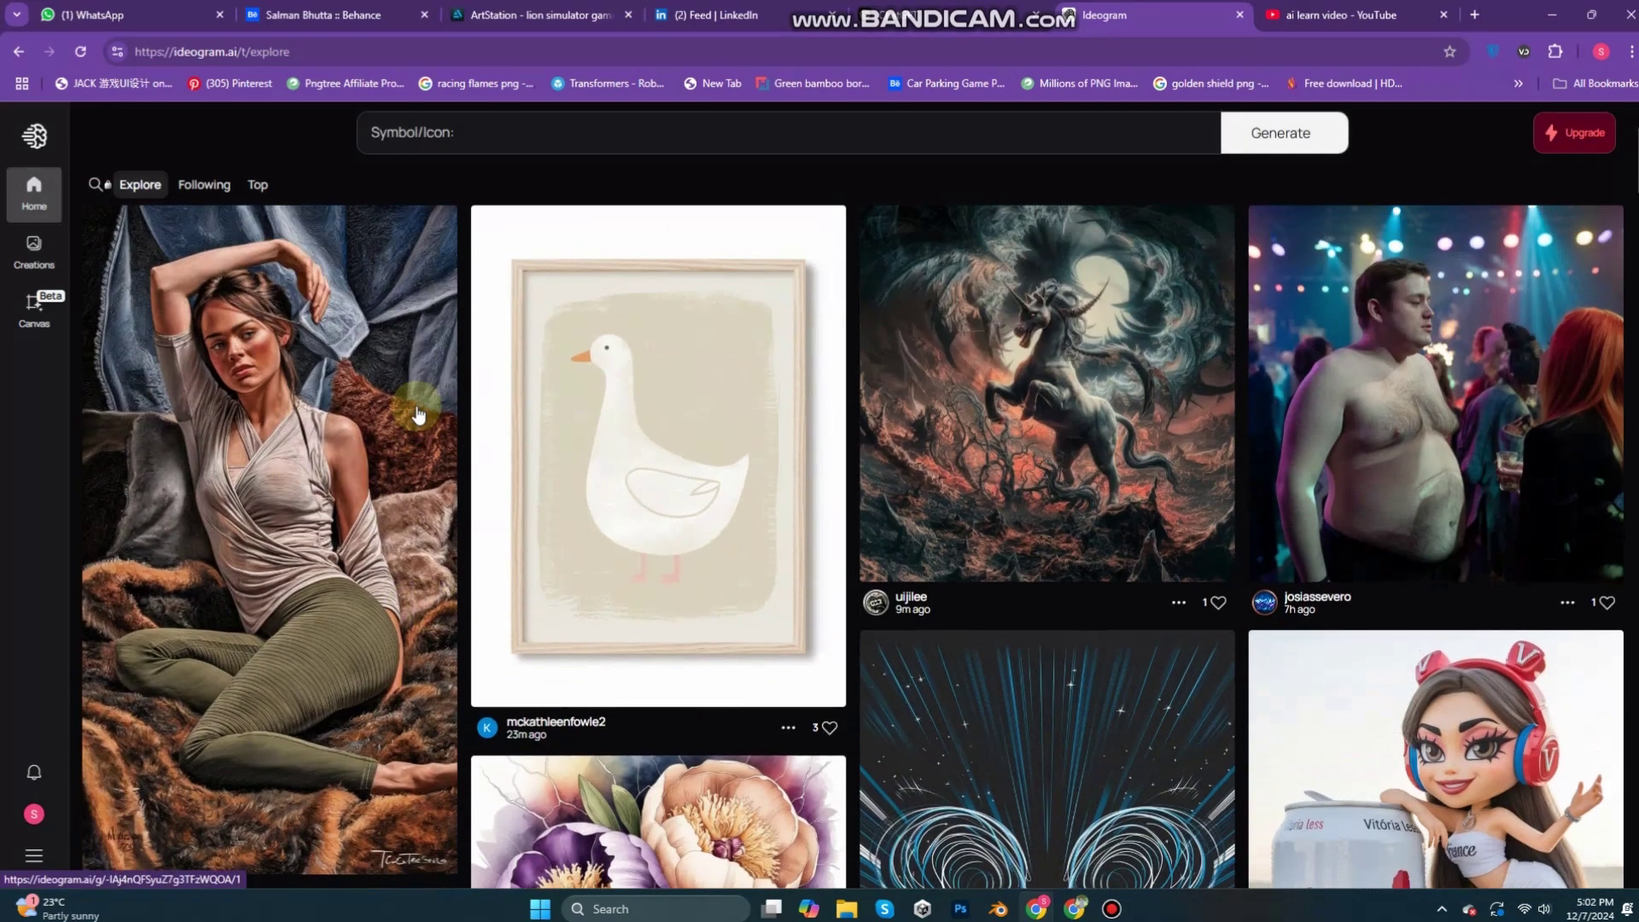
pyautogui.scroll(3, 417, 415)
pyautogui.click(509, 240)
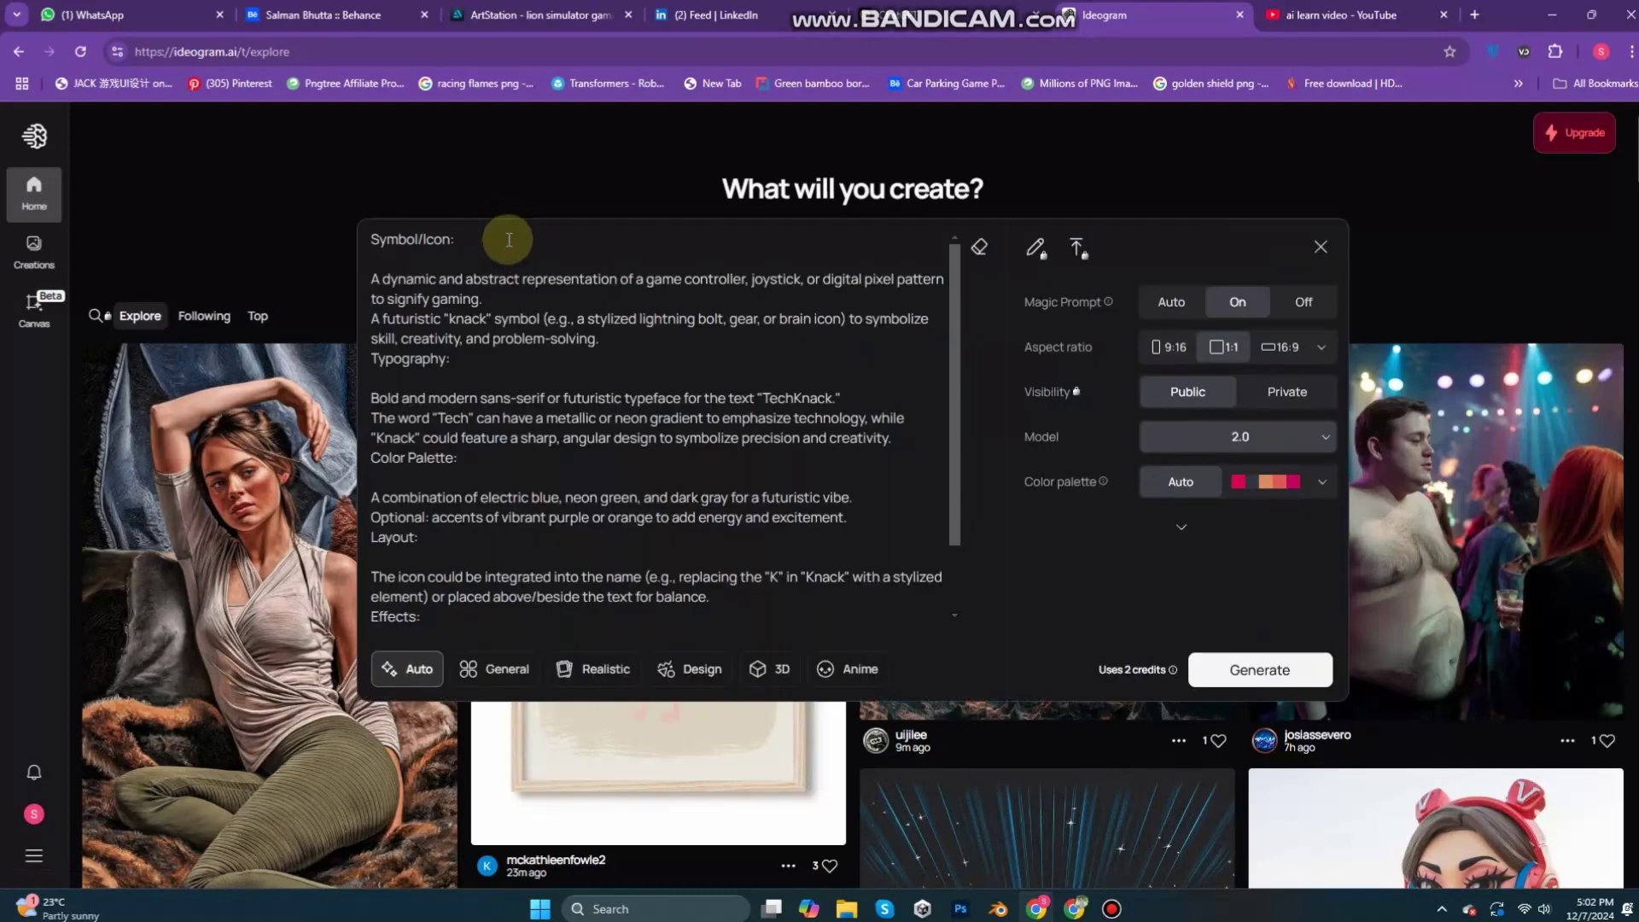
pyautogui.scroll(-2, 723, 357)
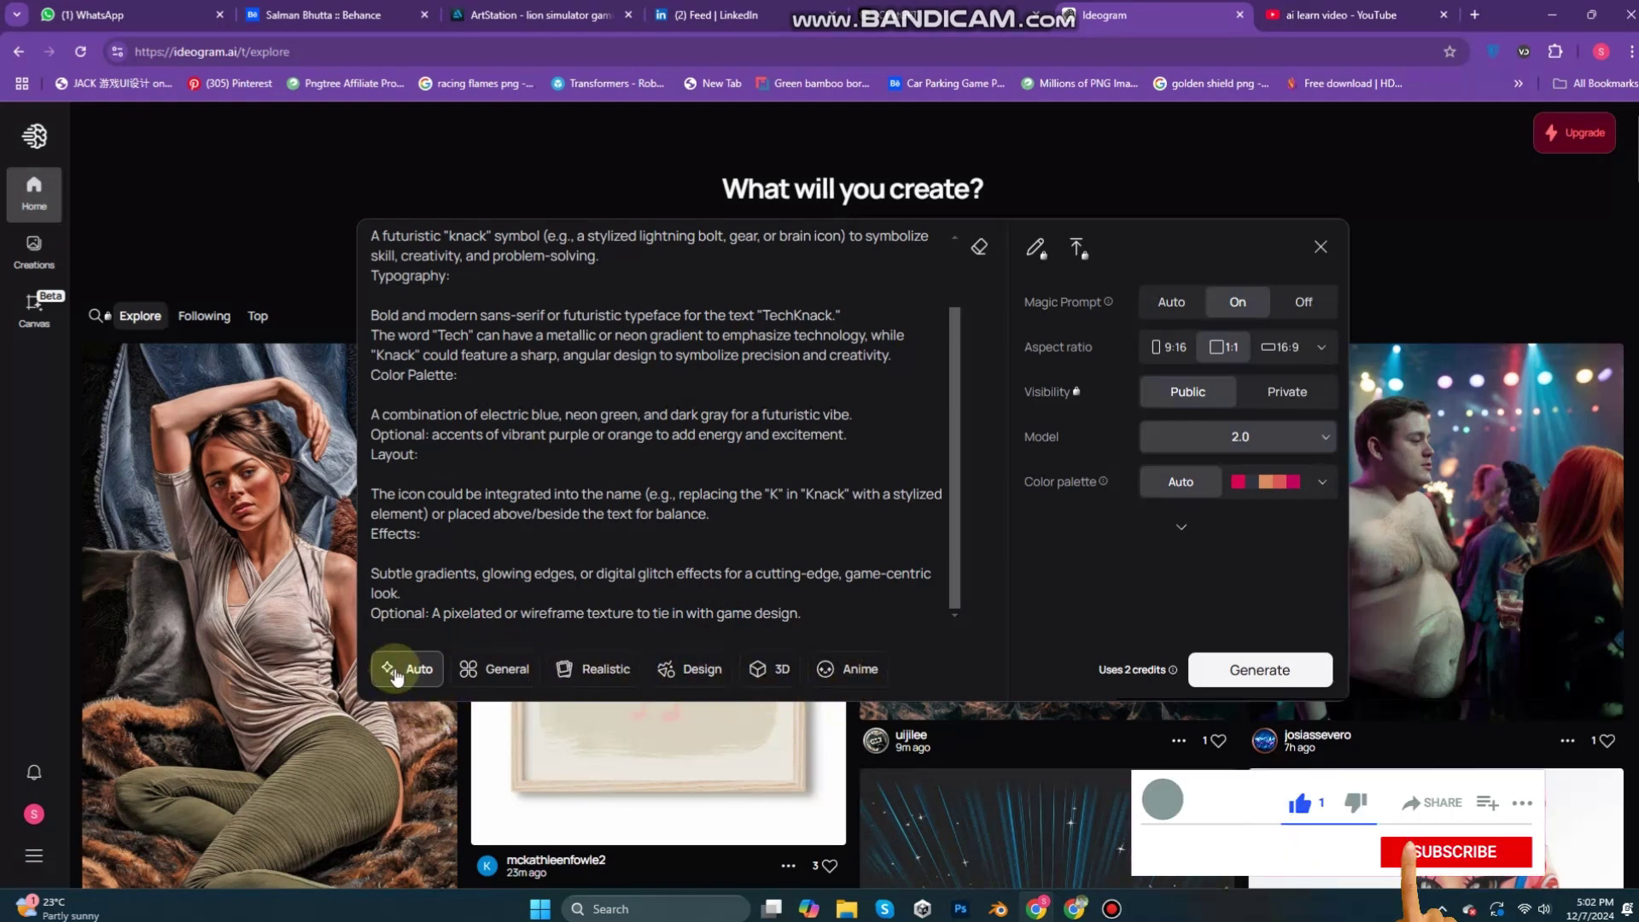
# Keep the aspect ratio at 1:1 after trying the other formats, and generate the logo images.
pyautogui.click(1274, 350)
pyautogui.click(1174, 352)
pyautogui.click(1215, 349)
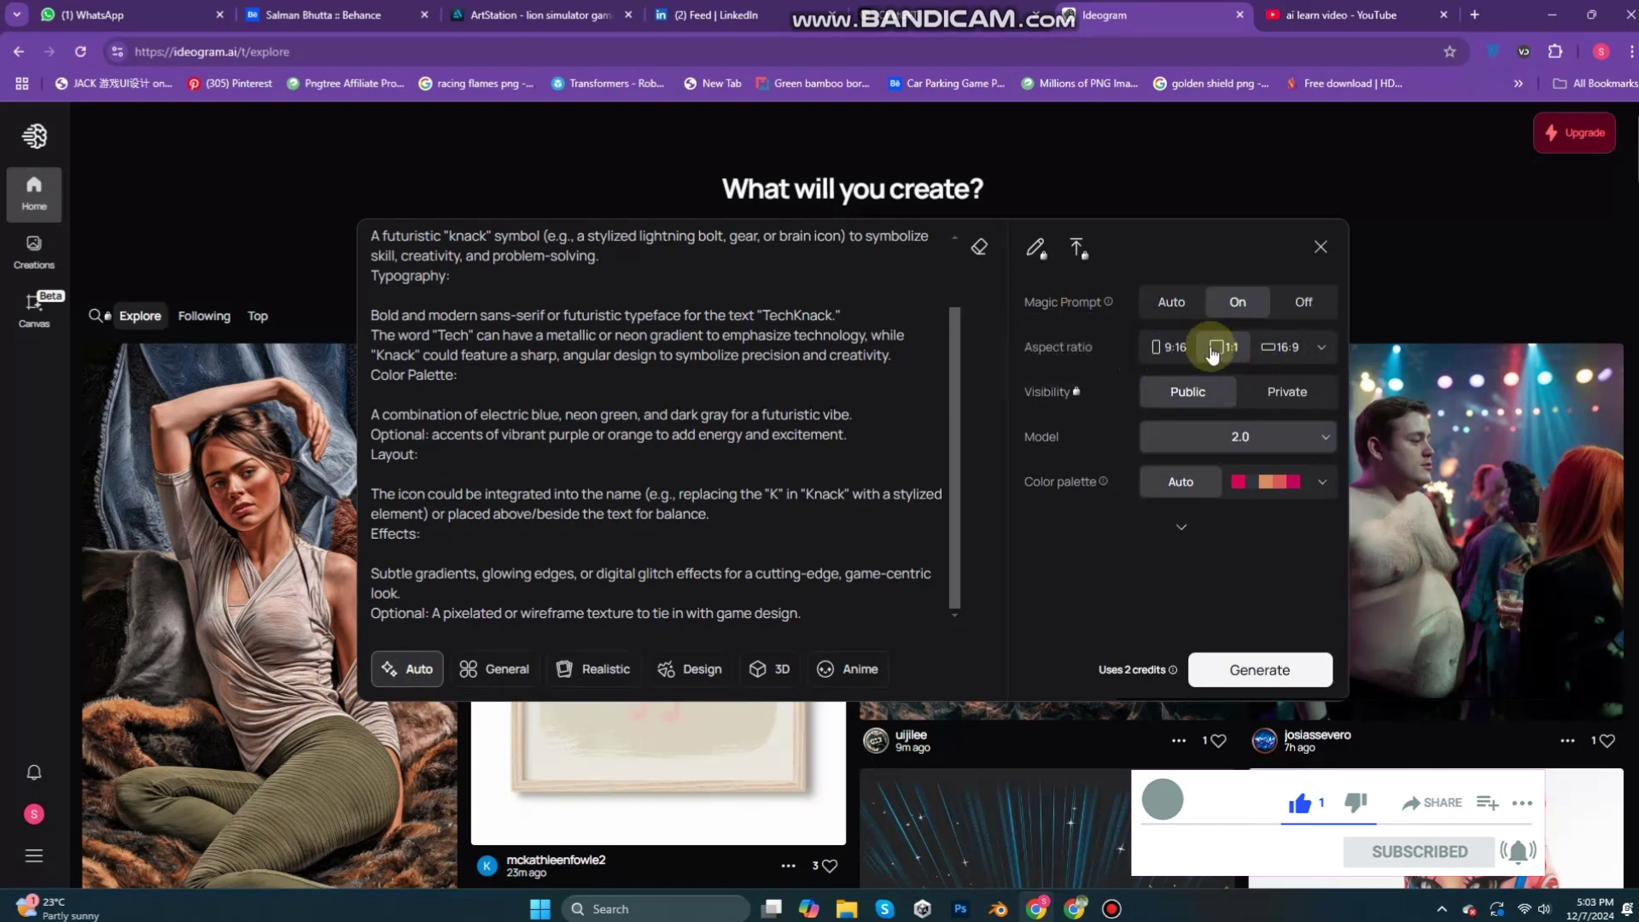
pyautogui.click(1255, 674)
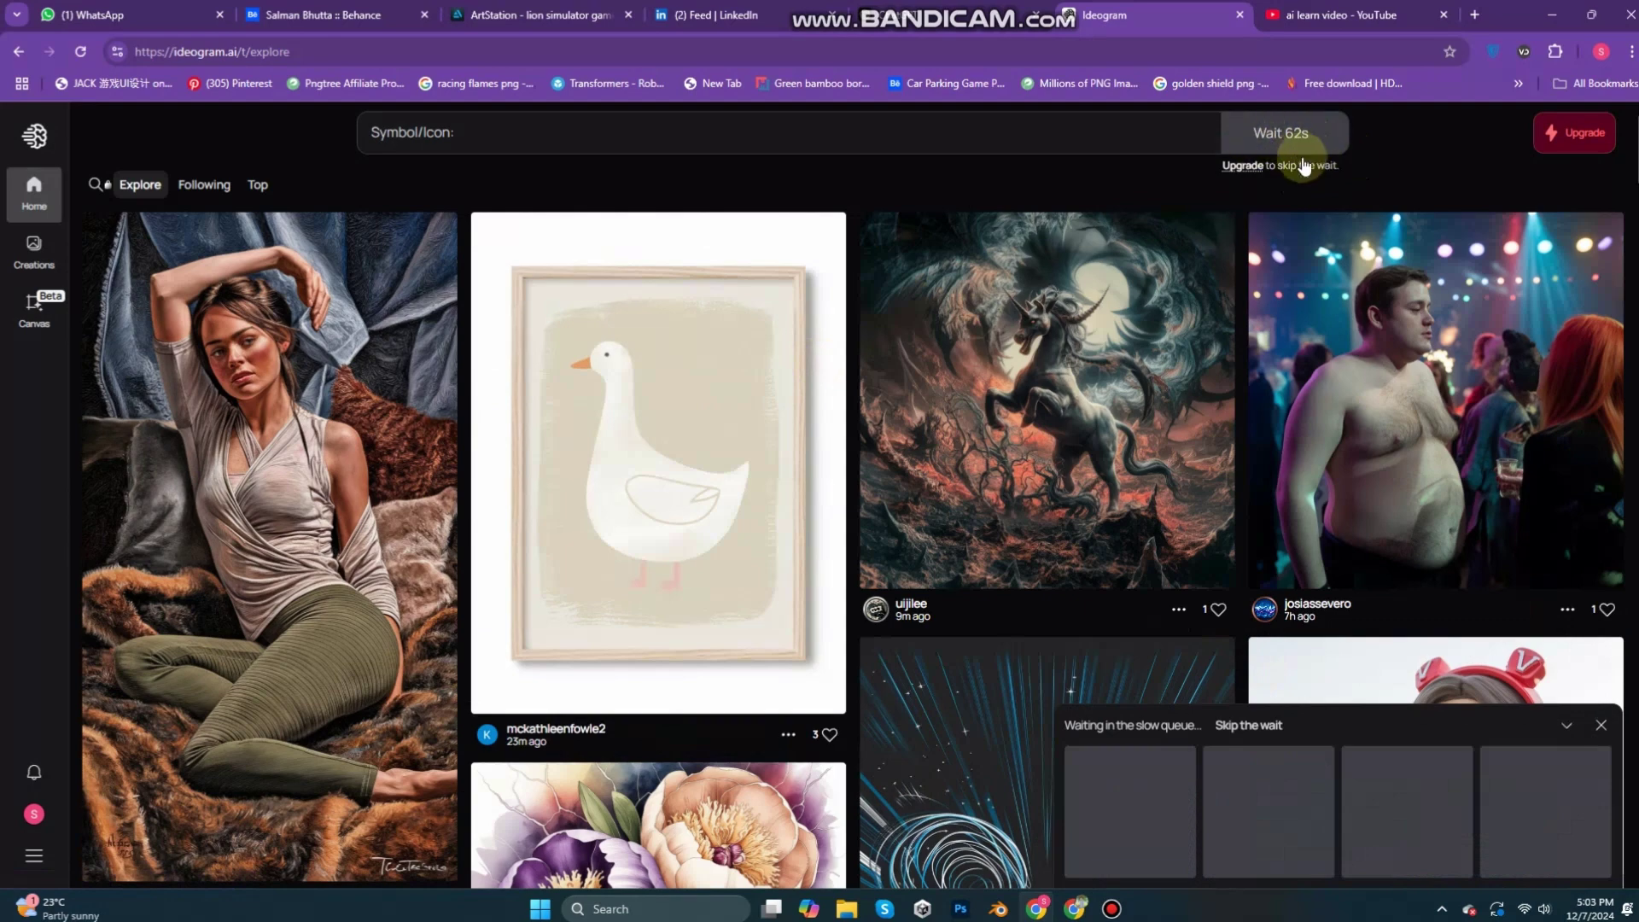
pyautogui.scroll(-5, 1002, 456)
pyautogui.scroll(-3, 1002, 456)
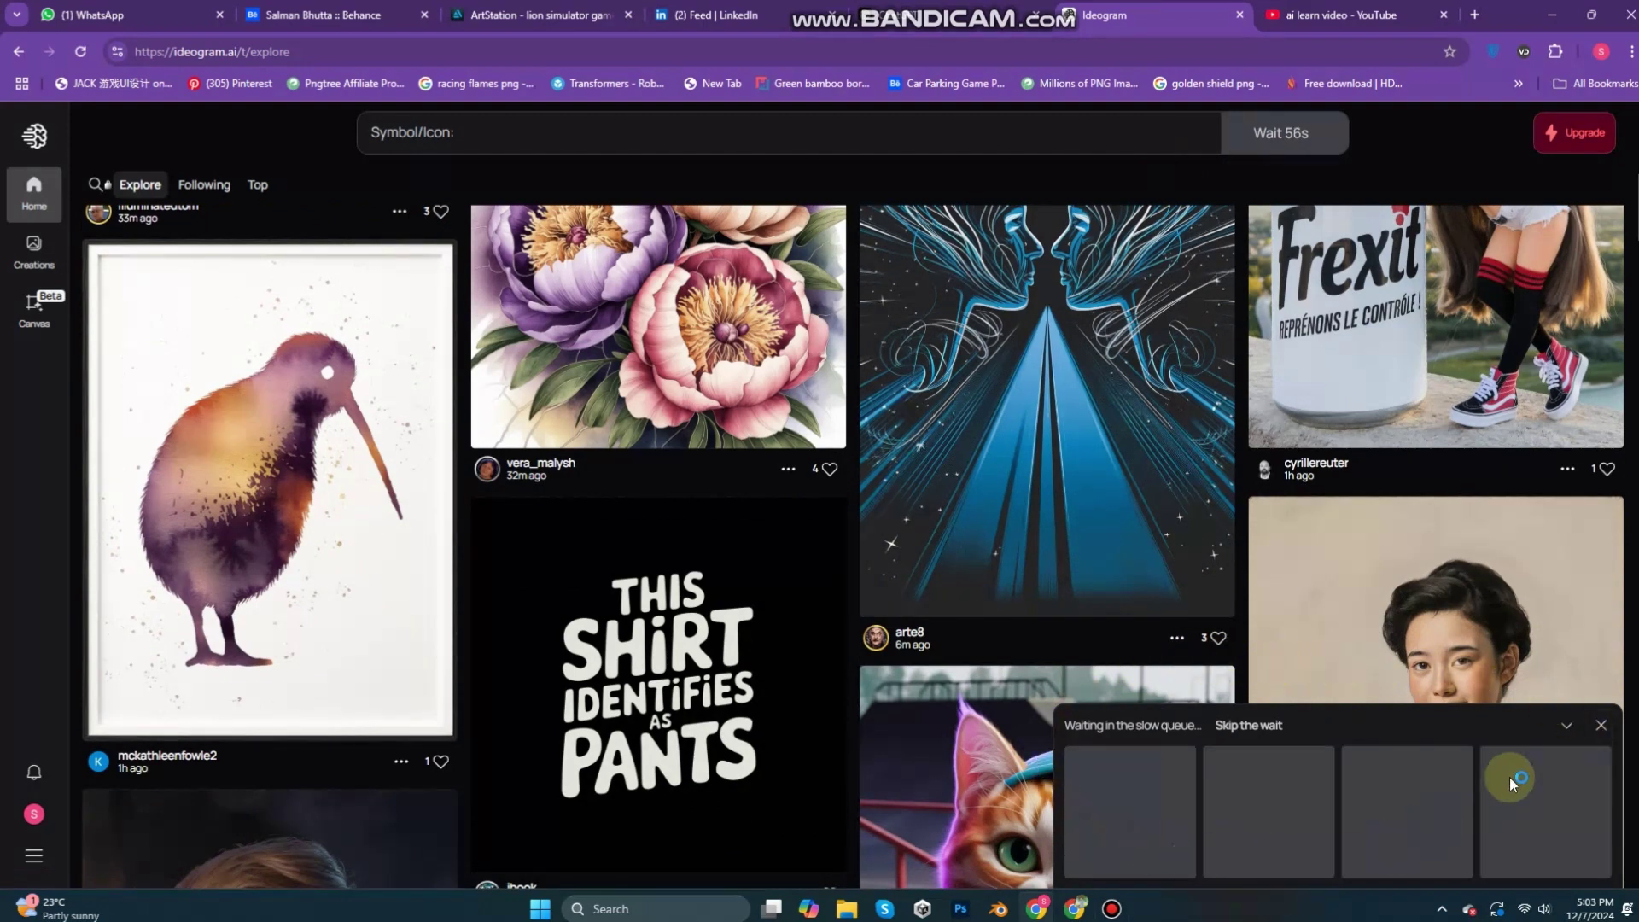
pyautogui.scroll(-9, 708, 632)
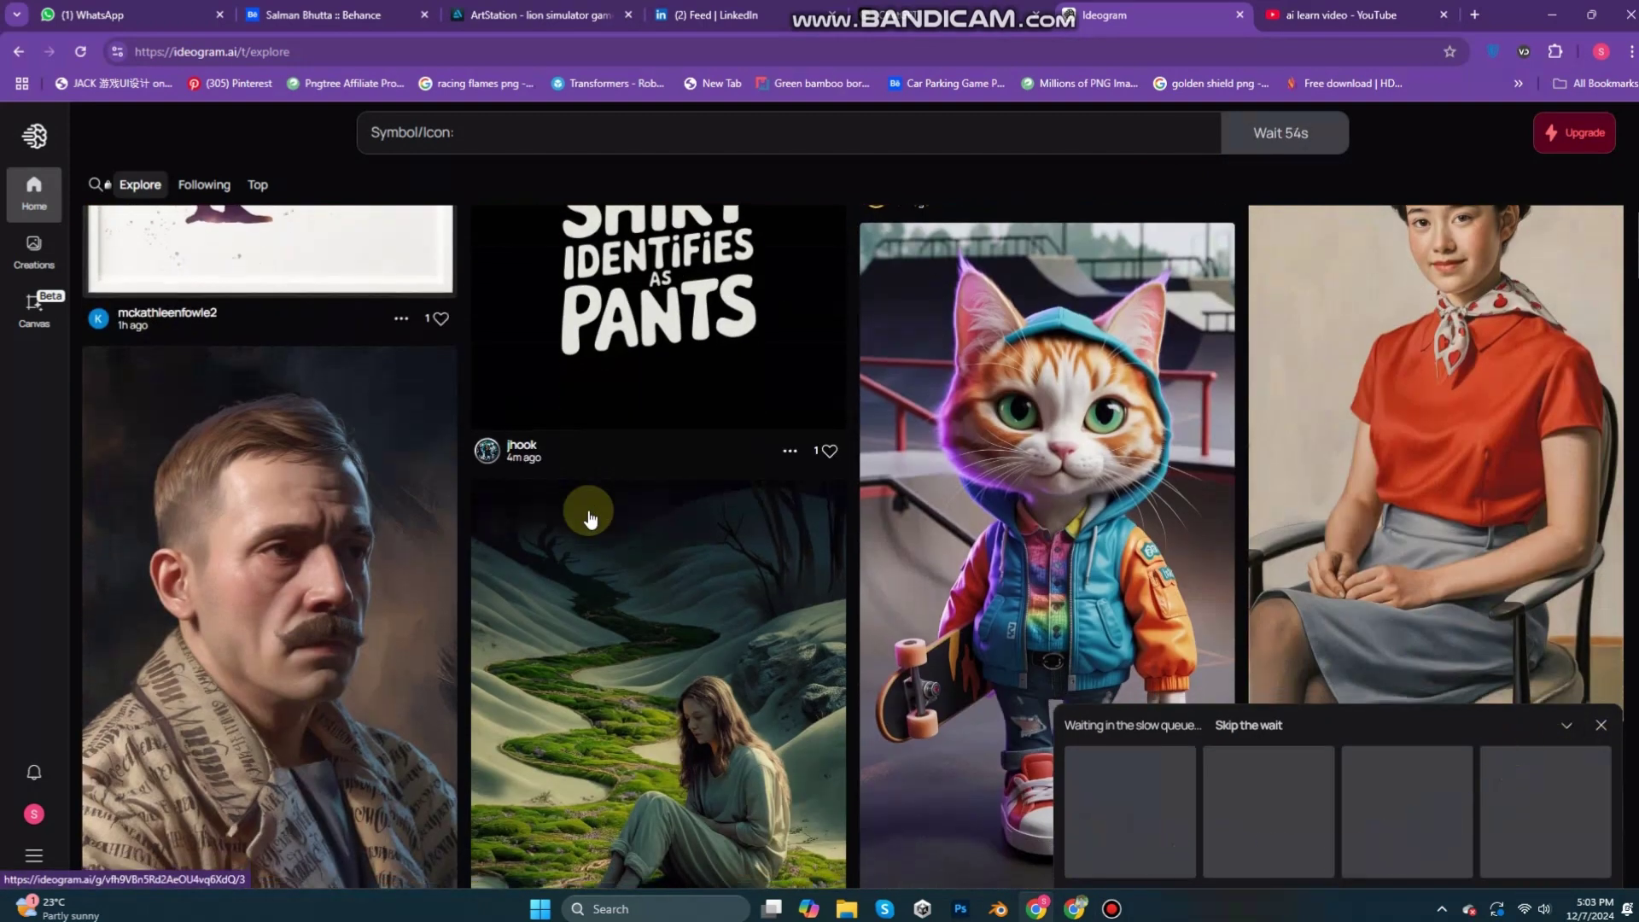
pyautogui.scroll(-10, 589, 518)
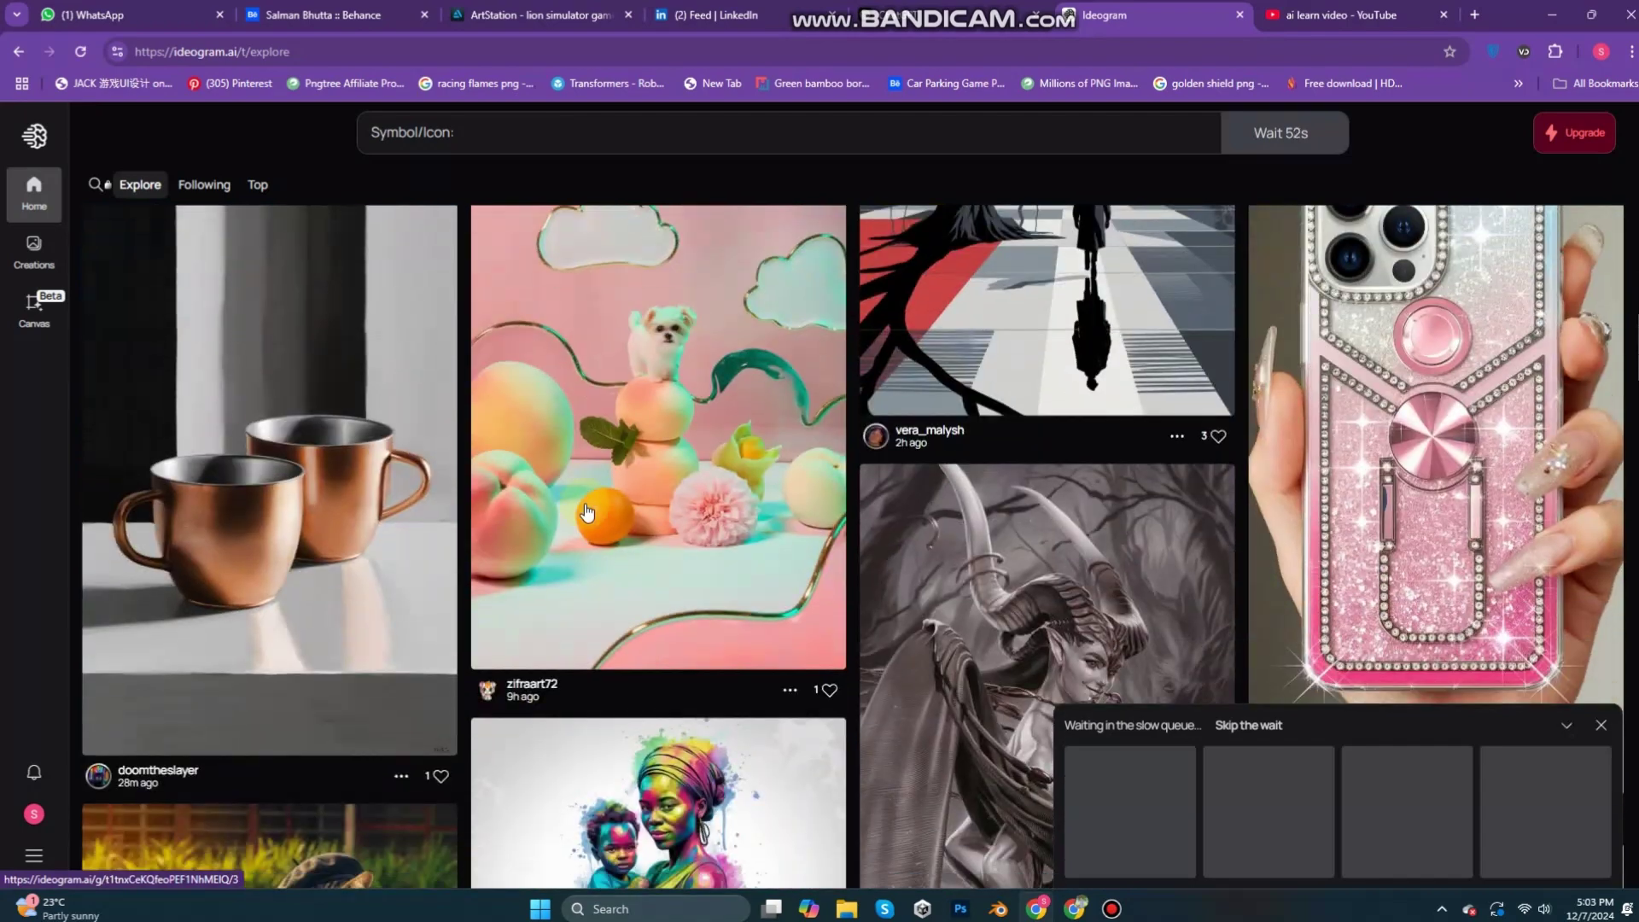
pyautogui.scroll(-10, 586, 510)
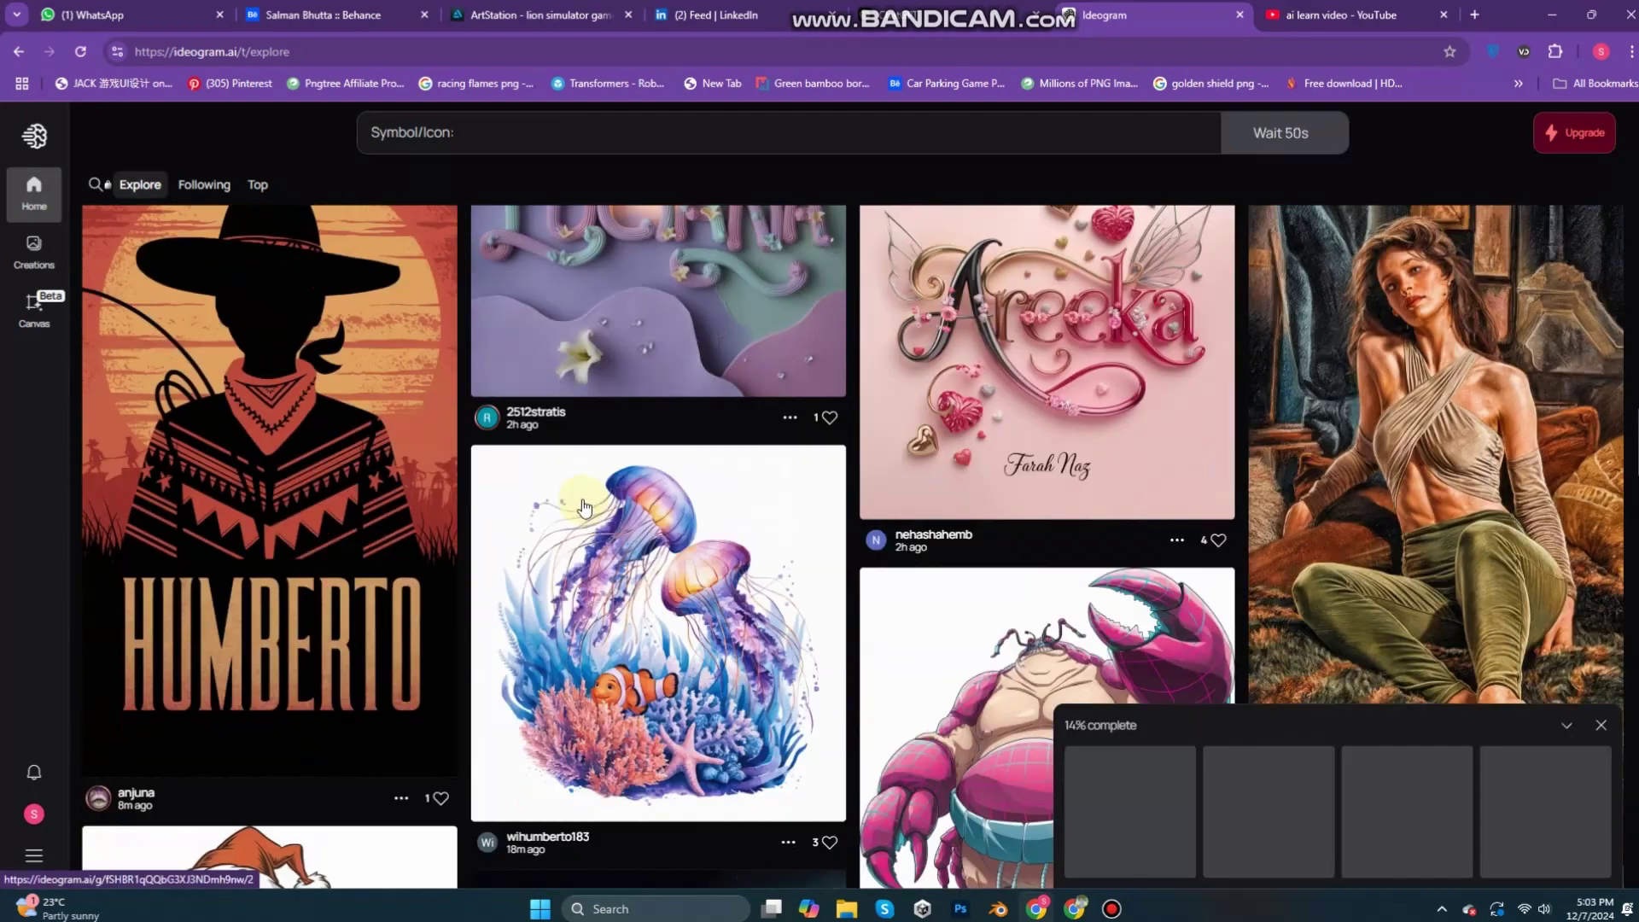
pyautogui.scroll(-10, 583, 507)
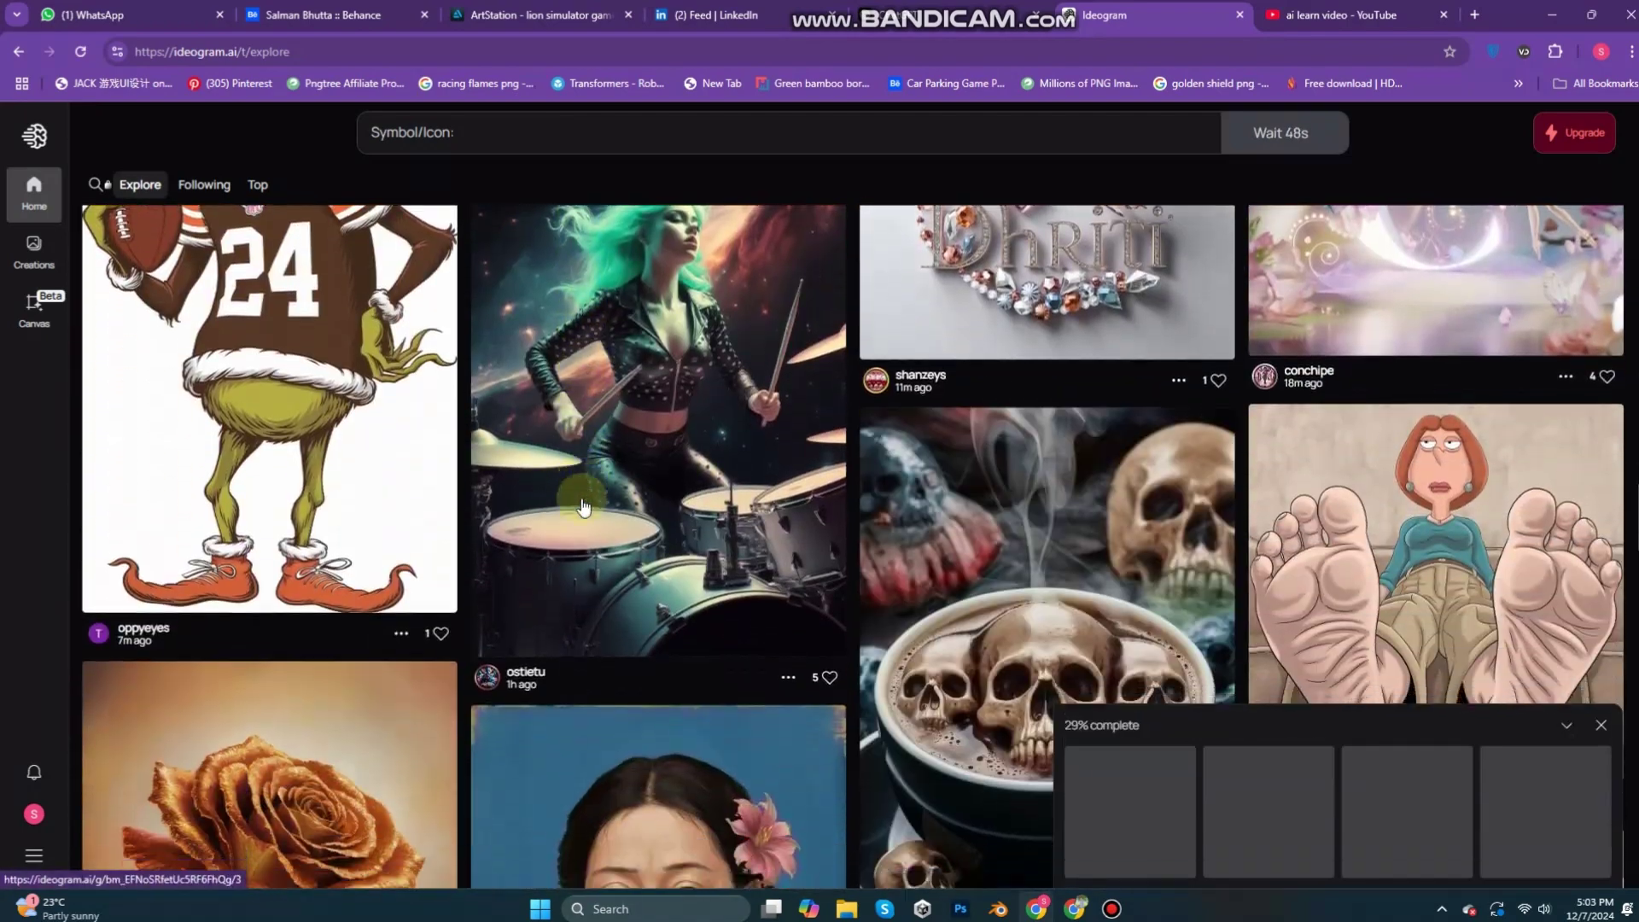
pyautogui.scroll(-4, 583, 506)
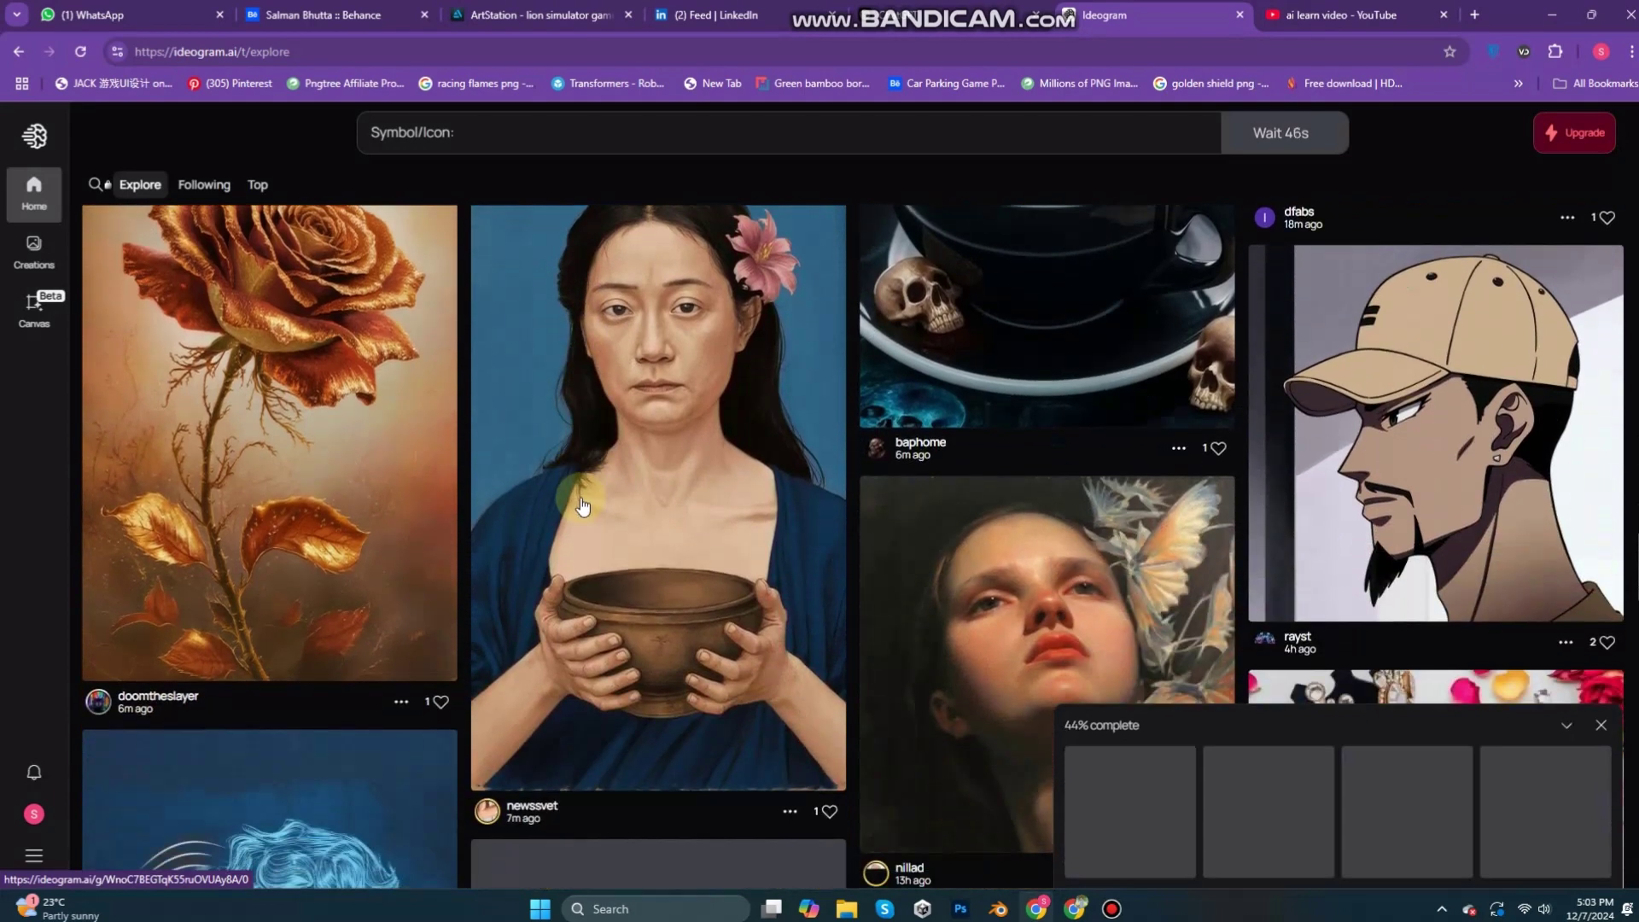
pyautogui.scroll(-6, 529, 384)
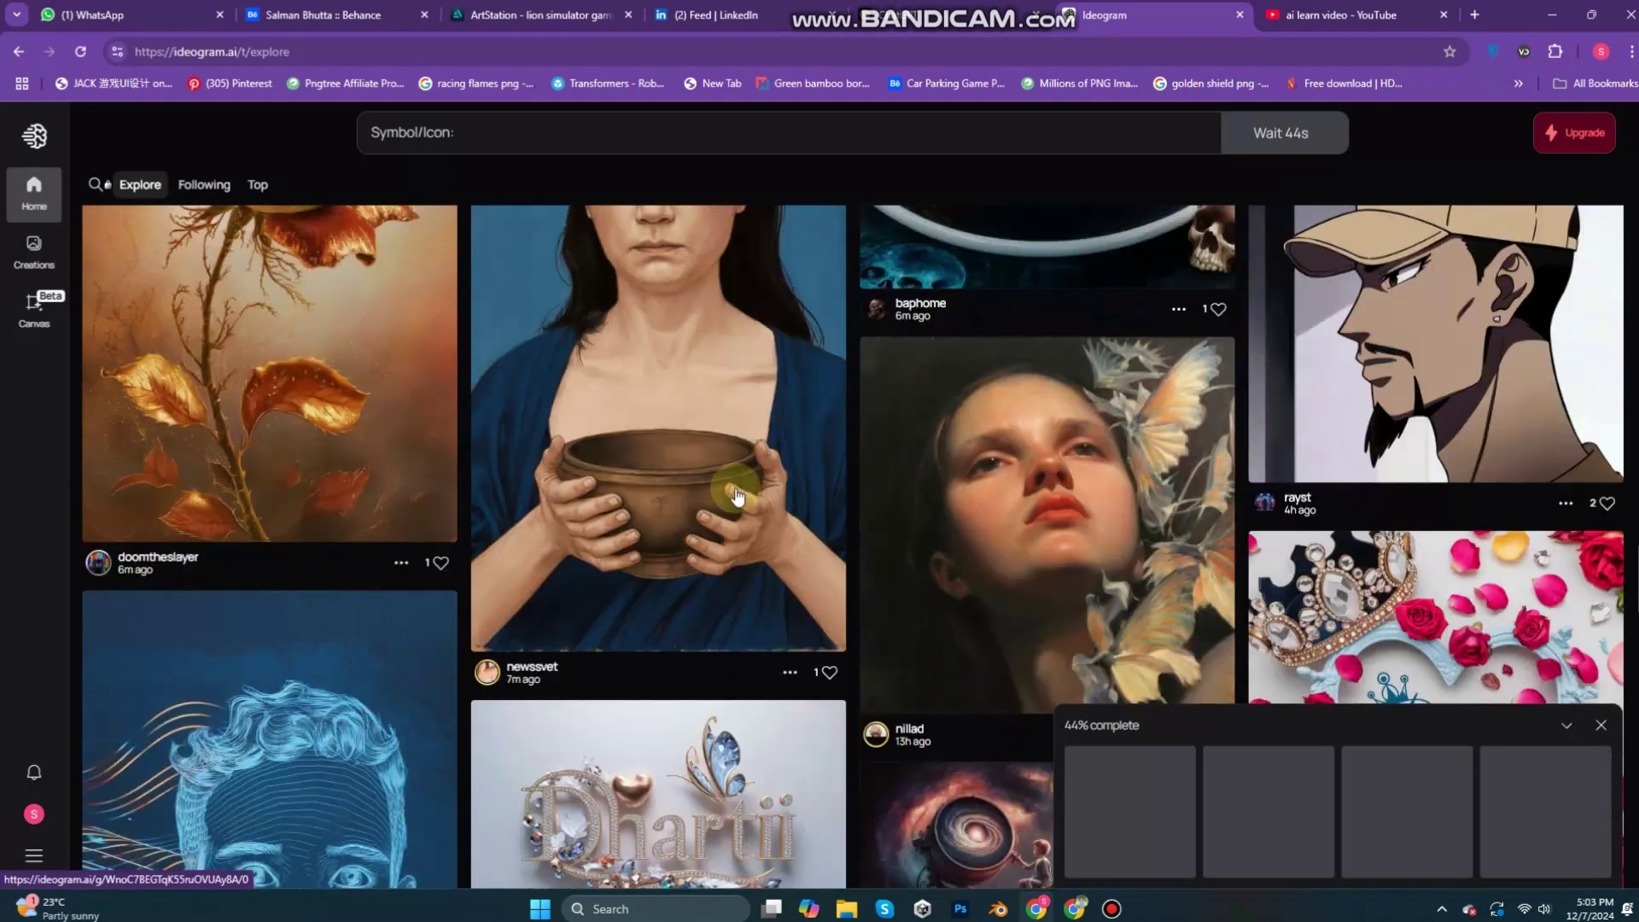
pyautogui.scroll(-2, 523, 420)
pyautogui.scroll(4, 683, 440)
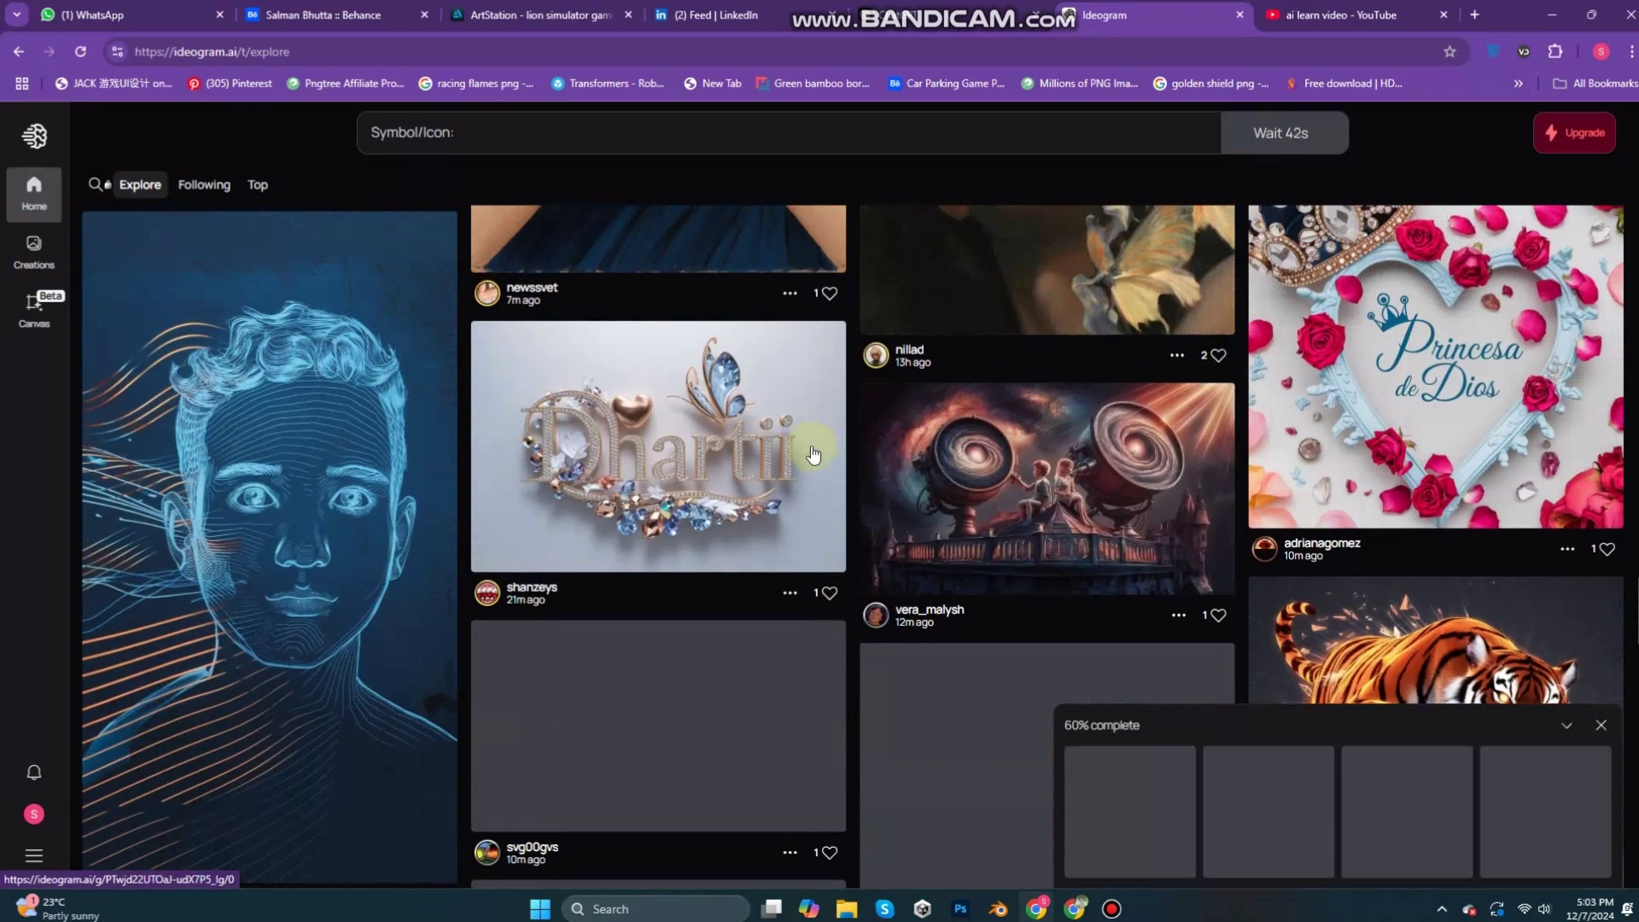
pyautogui.scroll(-4, 571, 425)
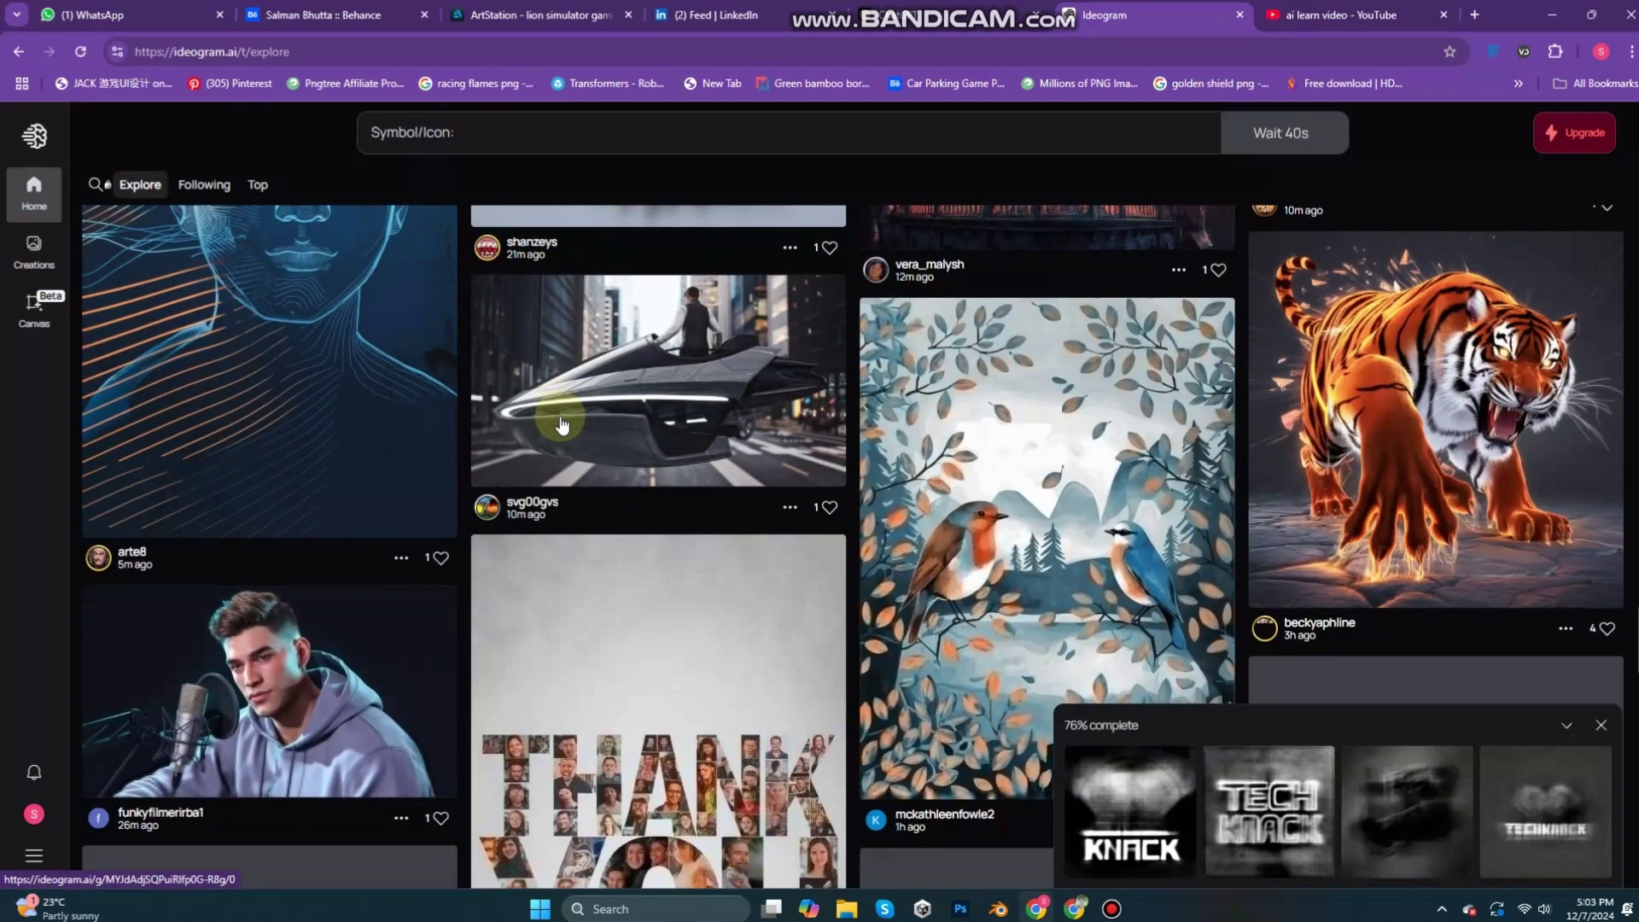
pyautogui.scroll(-3, 562, 424)
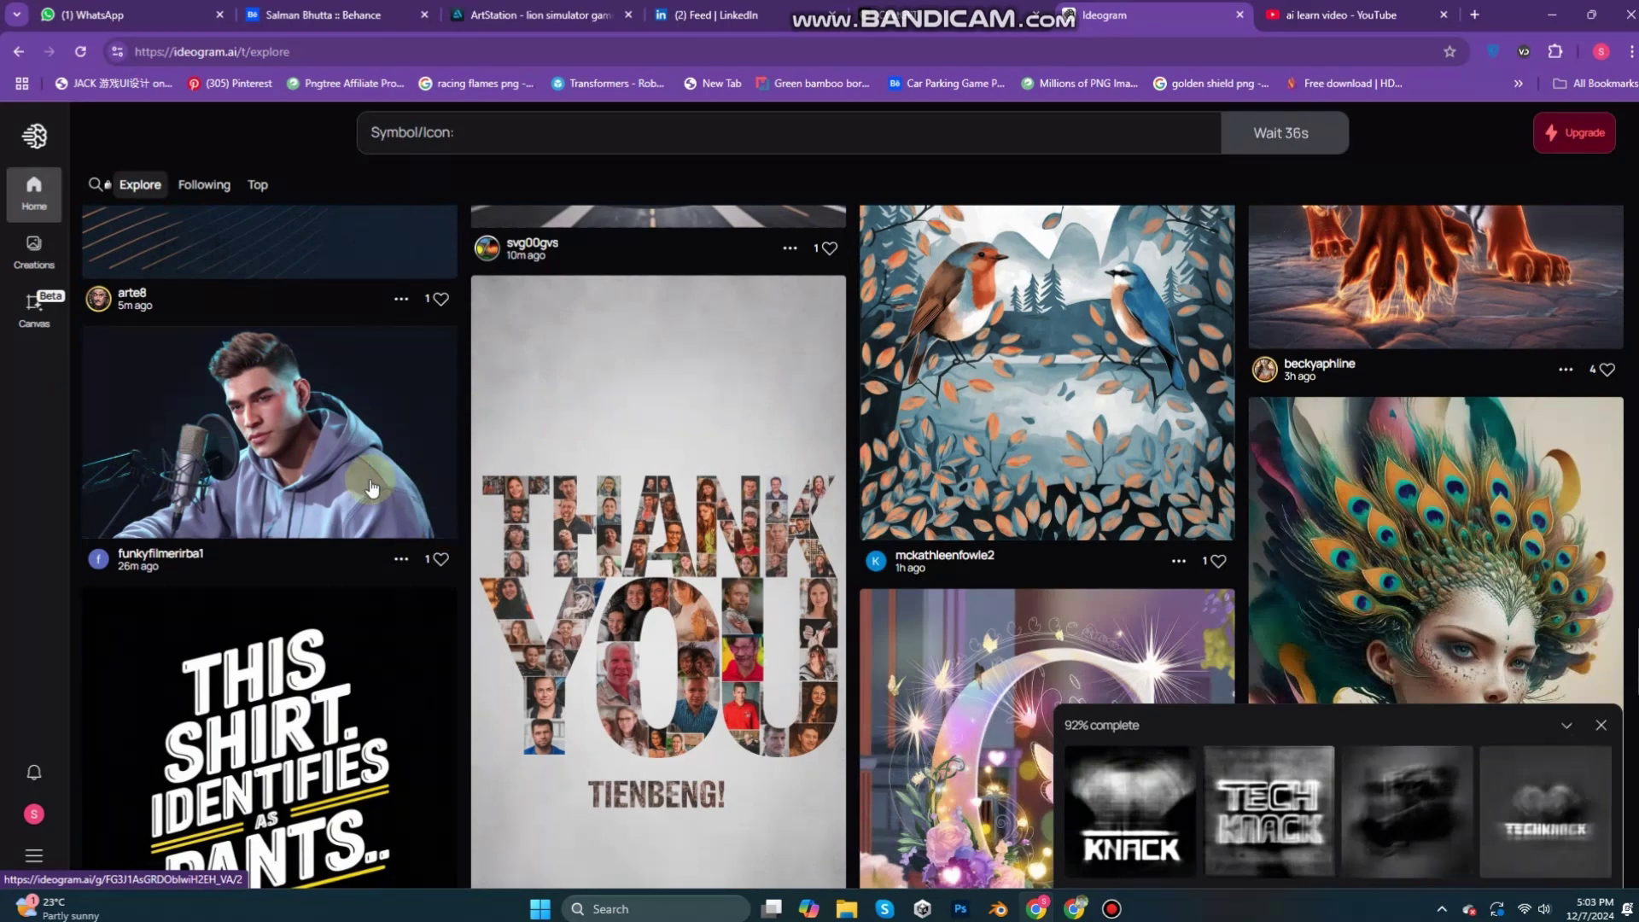
pyautogui.scroll(-12, 910, 566)
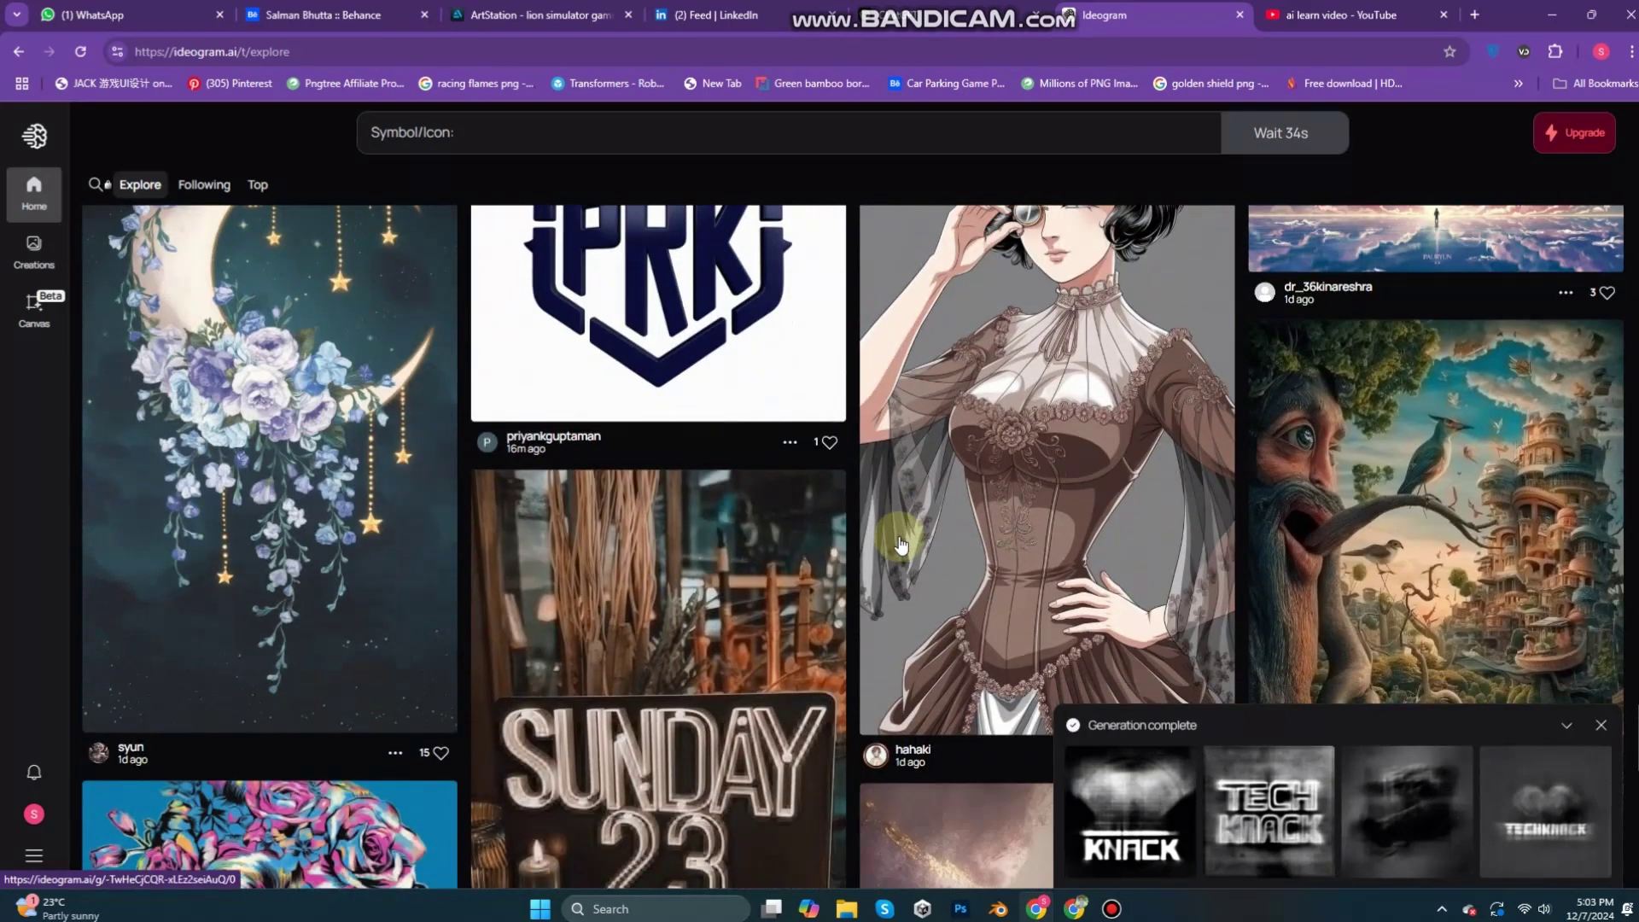
pyautogui.scroll(-6, 901, 540)
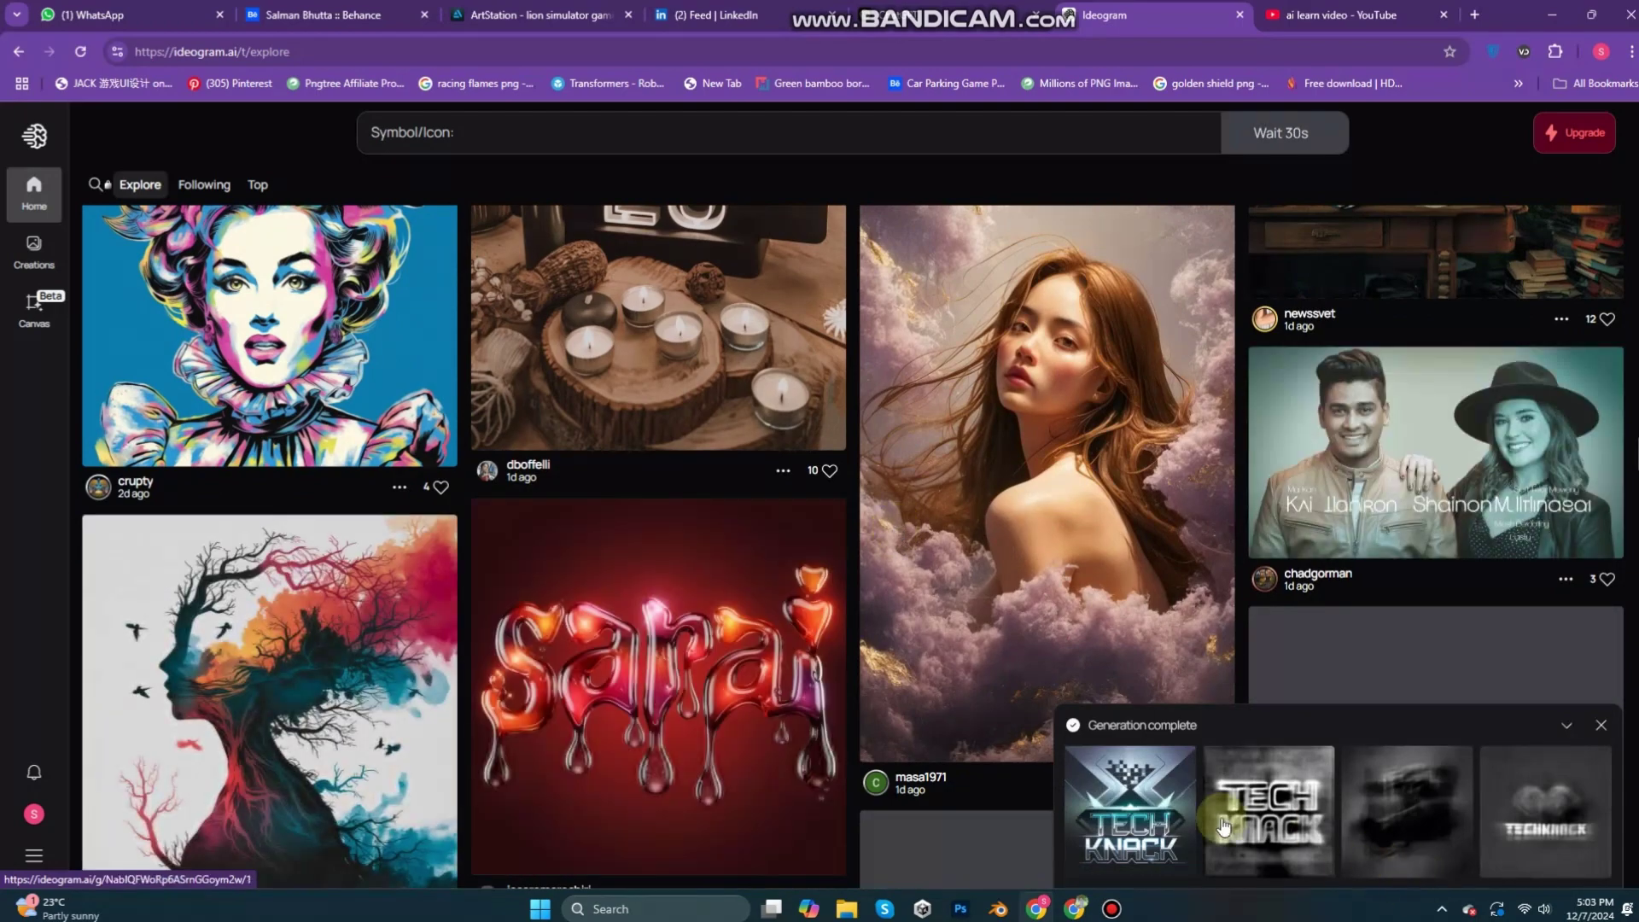
pyautogui.scroll(10, 1212, 683)
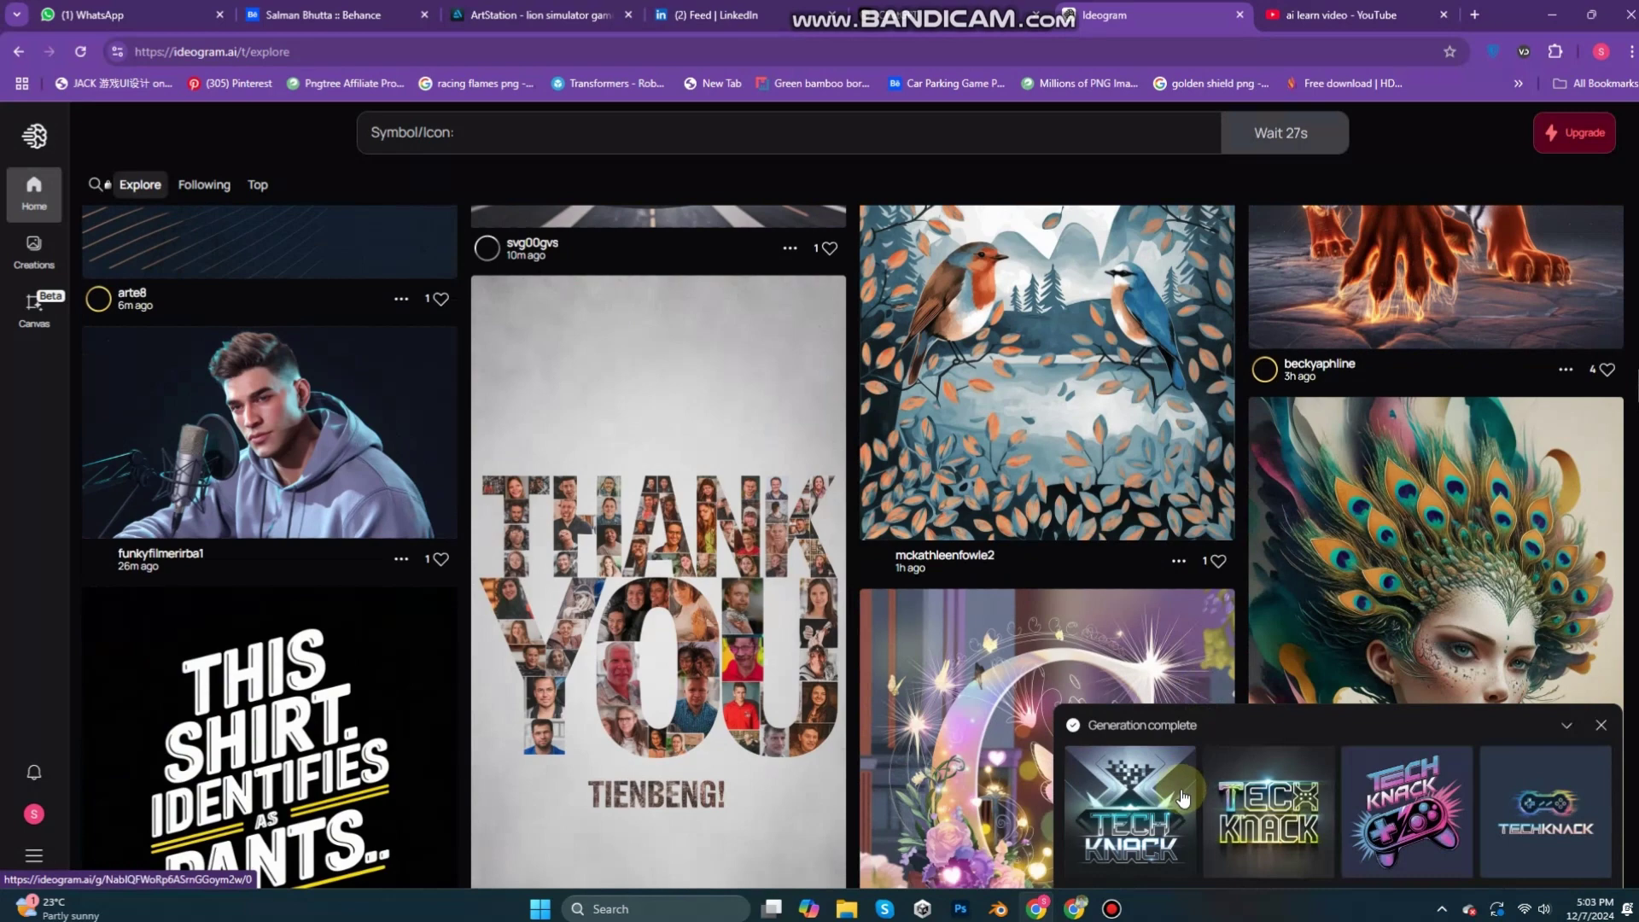
# View each of the four generated TechKnack logo images at full size.
pyautogui.click(1181, 787)
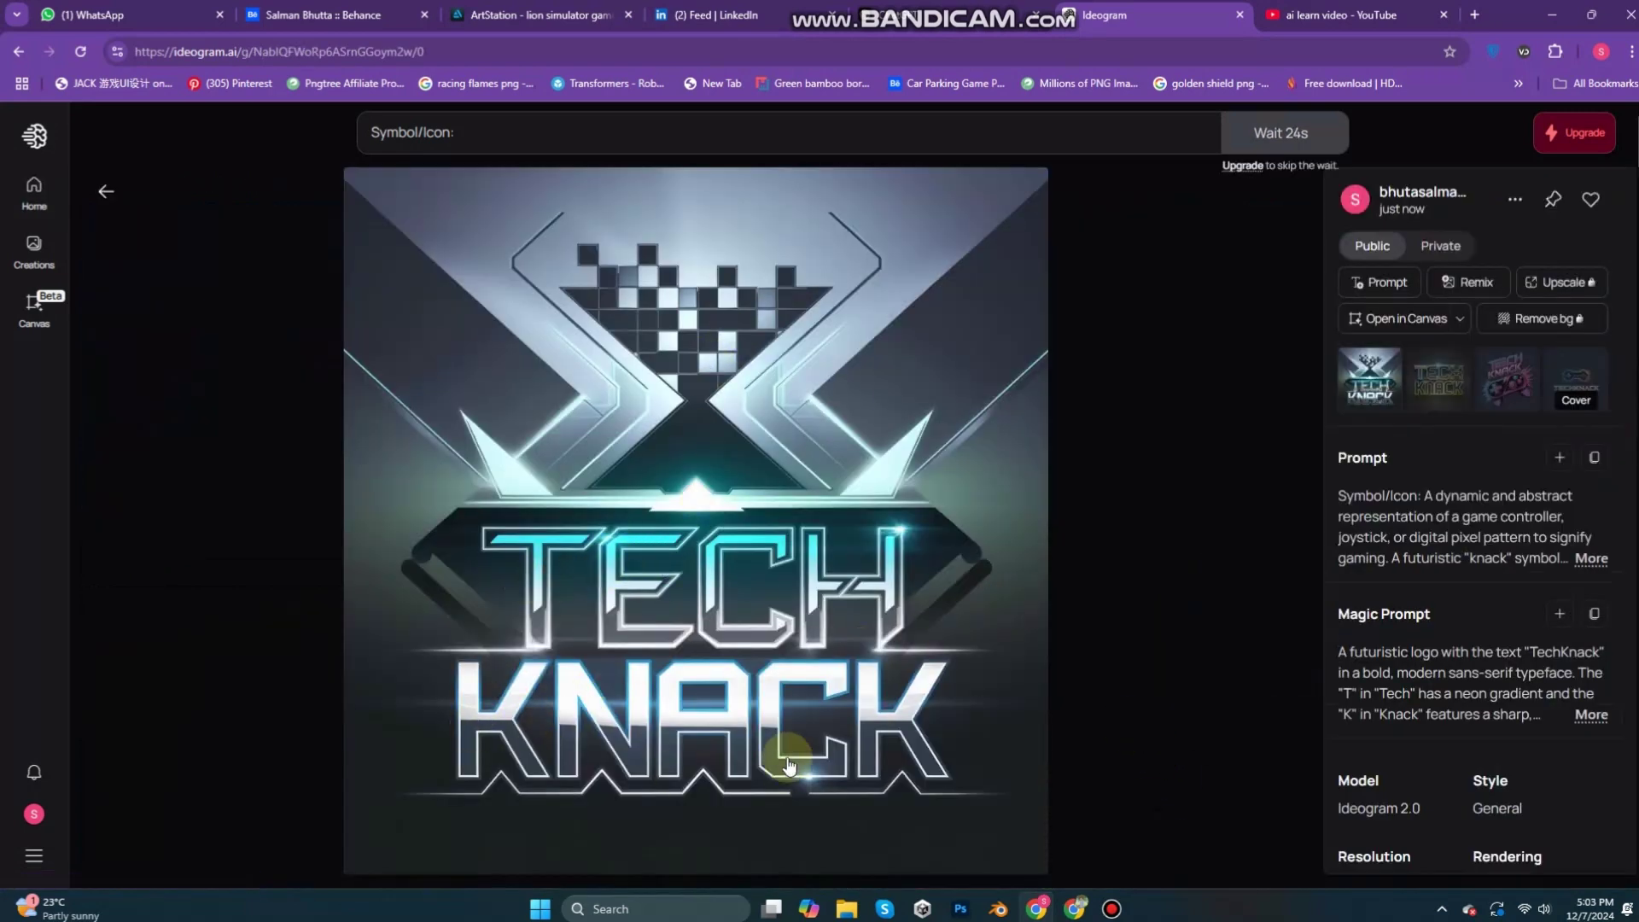
pyautogui.click(1453, 387)
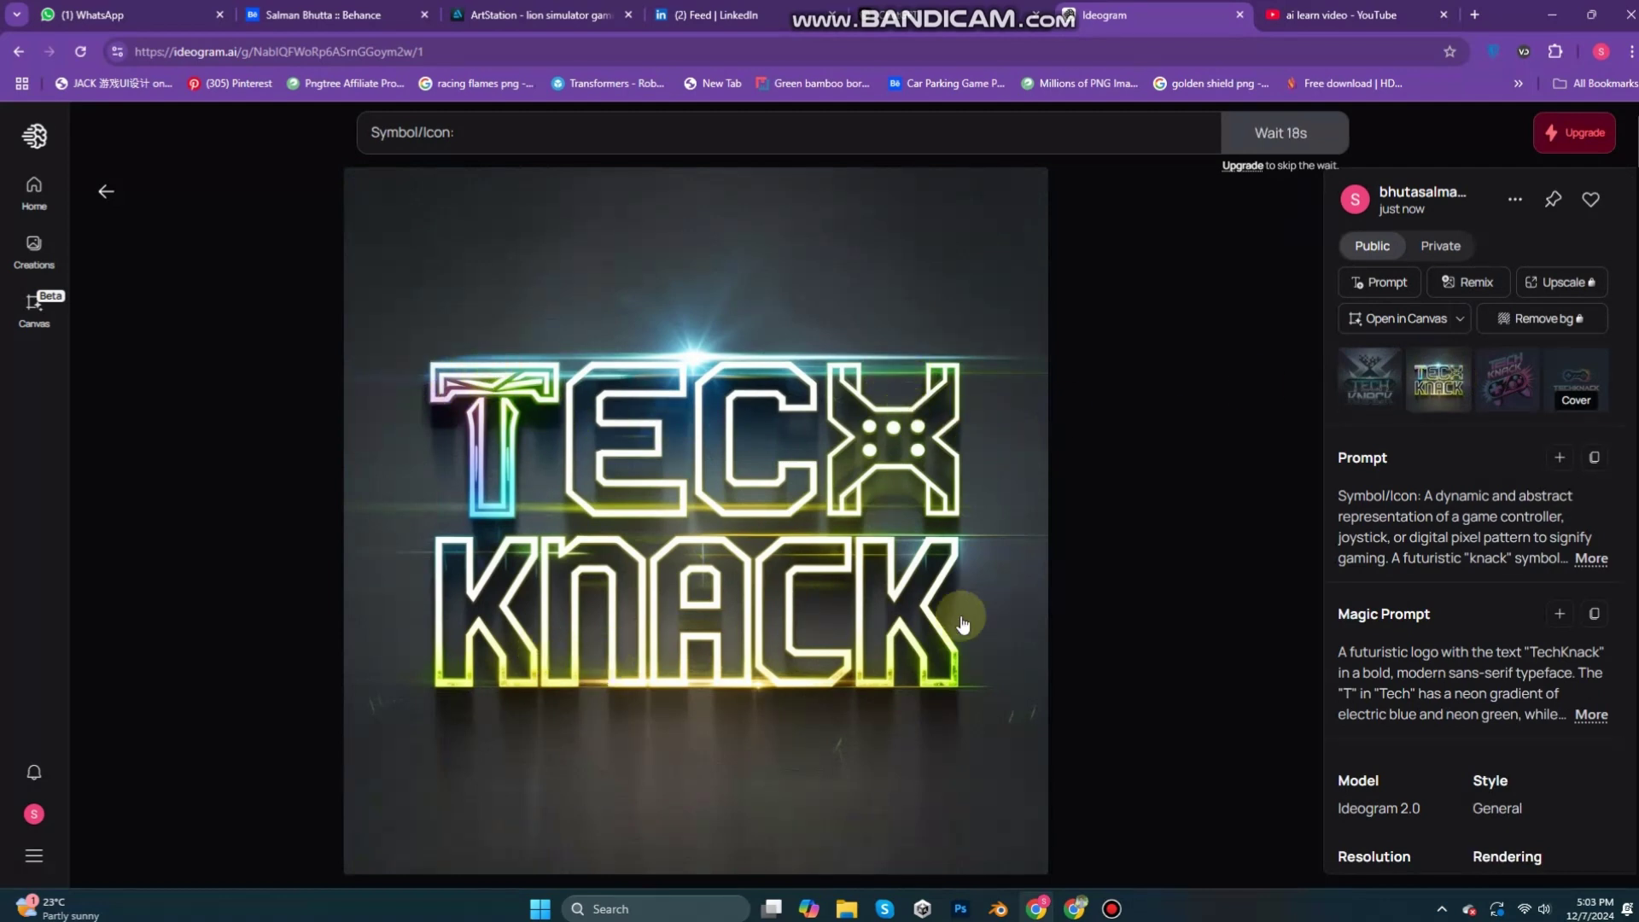
pyautogui.click(1501, 386)
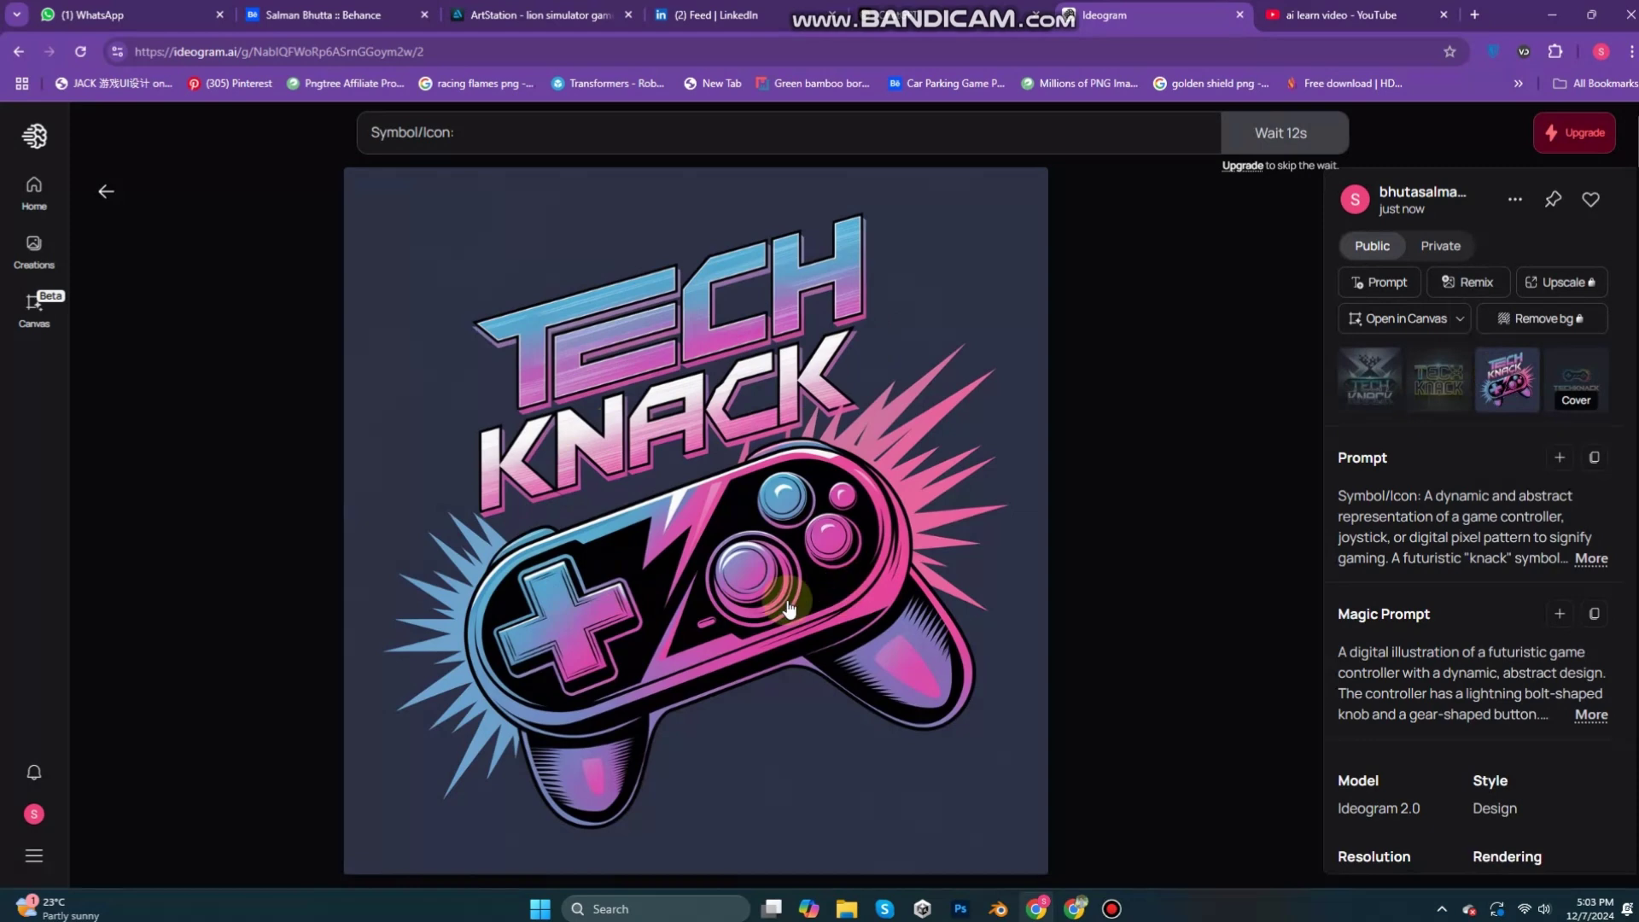
pyautogui.click(1584, 378)
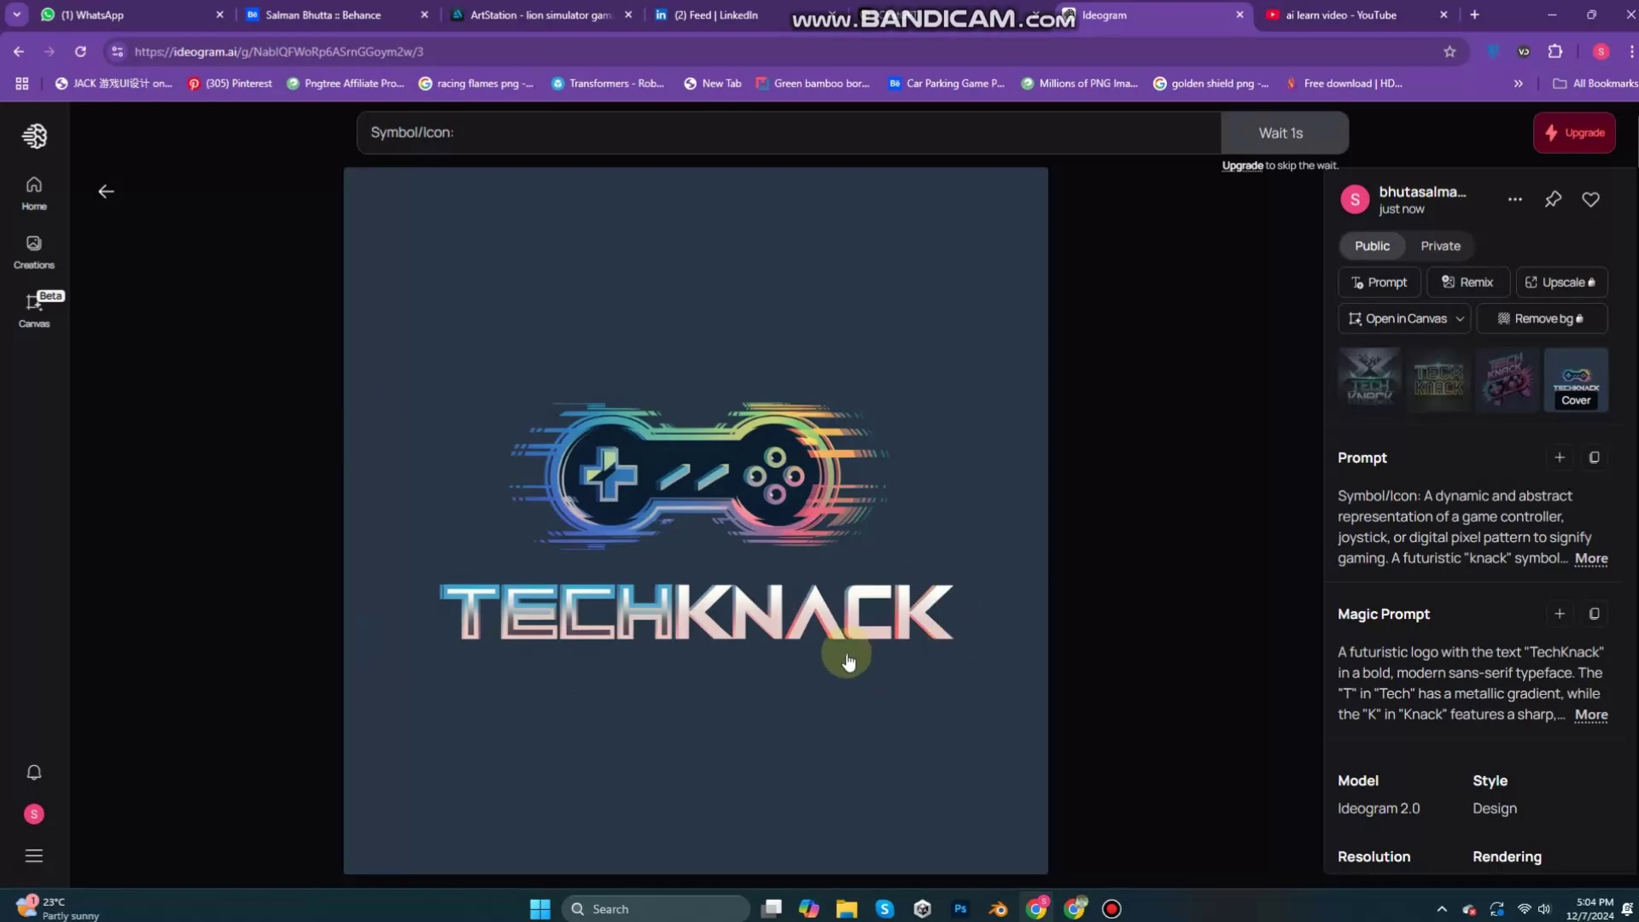
# Switch to ChatGPT, review the logo prompt and its full design description, and return to Ideogram.
pyautogui.click(922, 25)
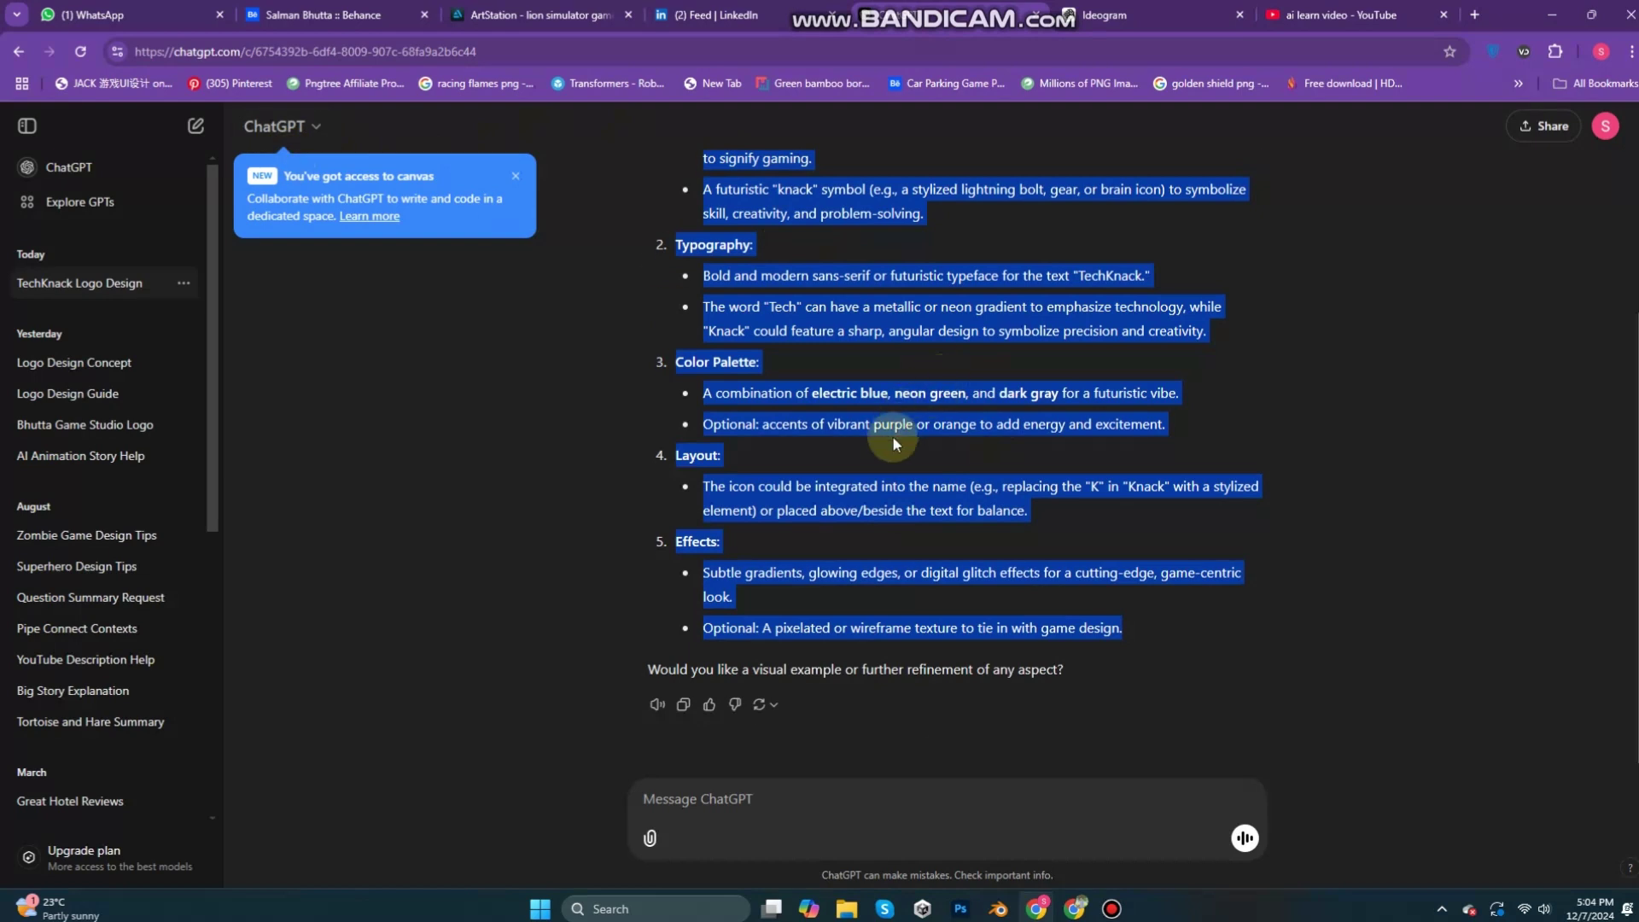
pyautogui.scroll(3, 882, 411)
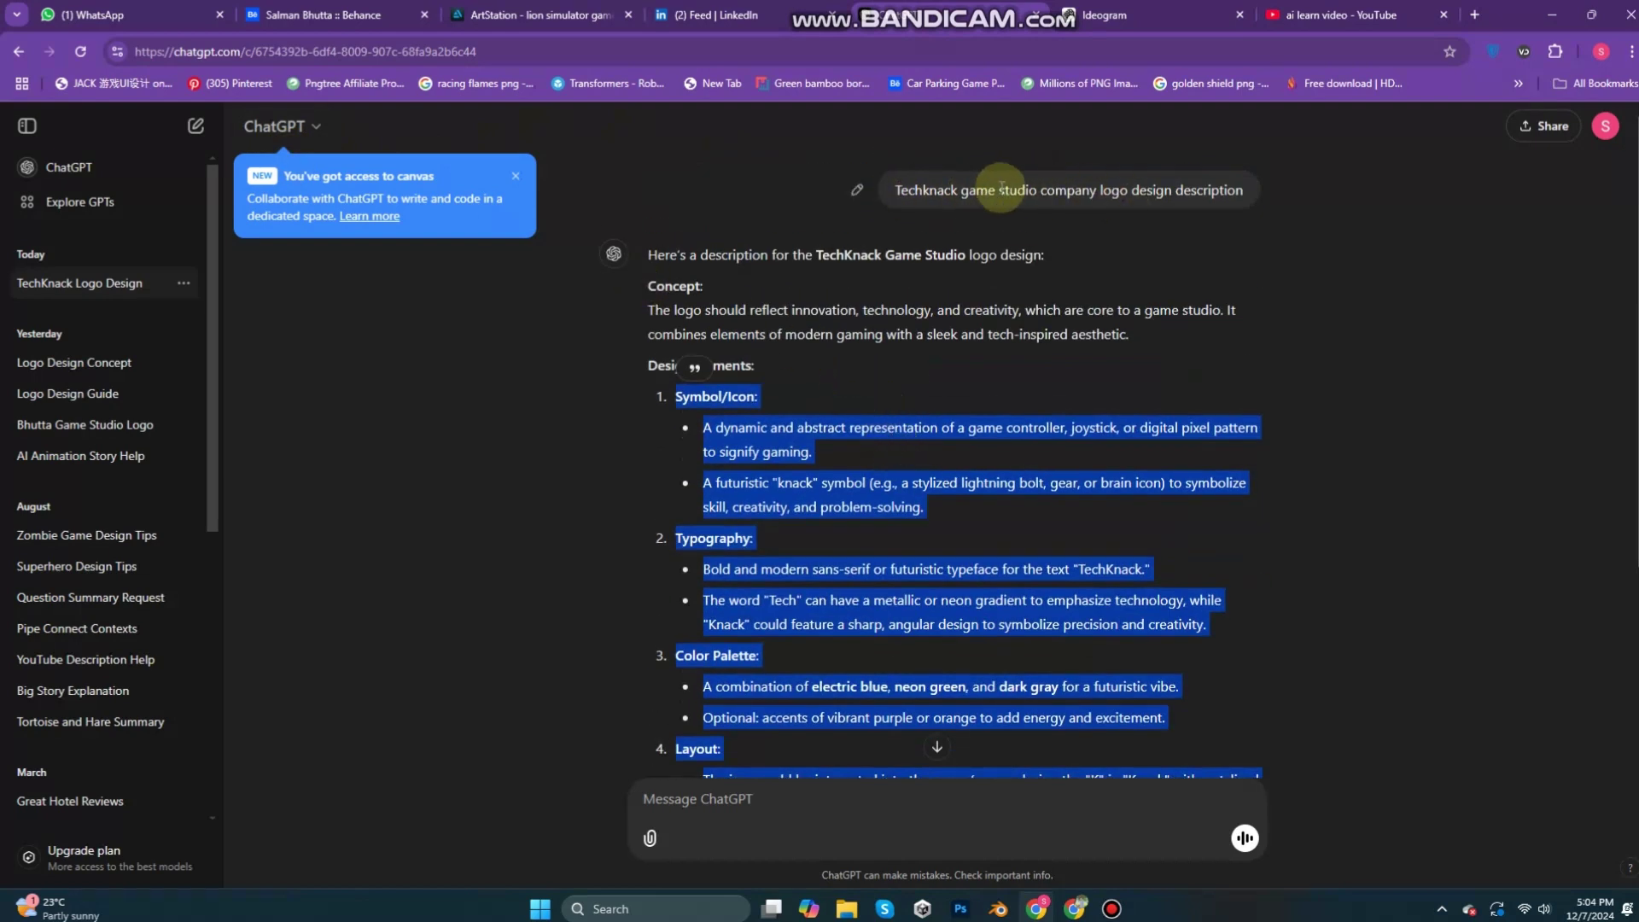
pyautogui.scroll(-3, 865, 408)
pyautogui.click(748, 806)
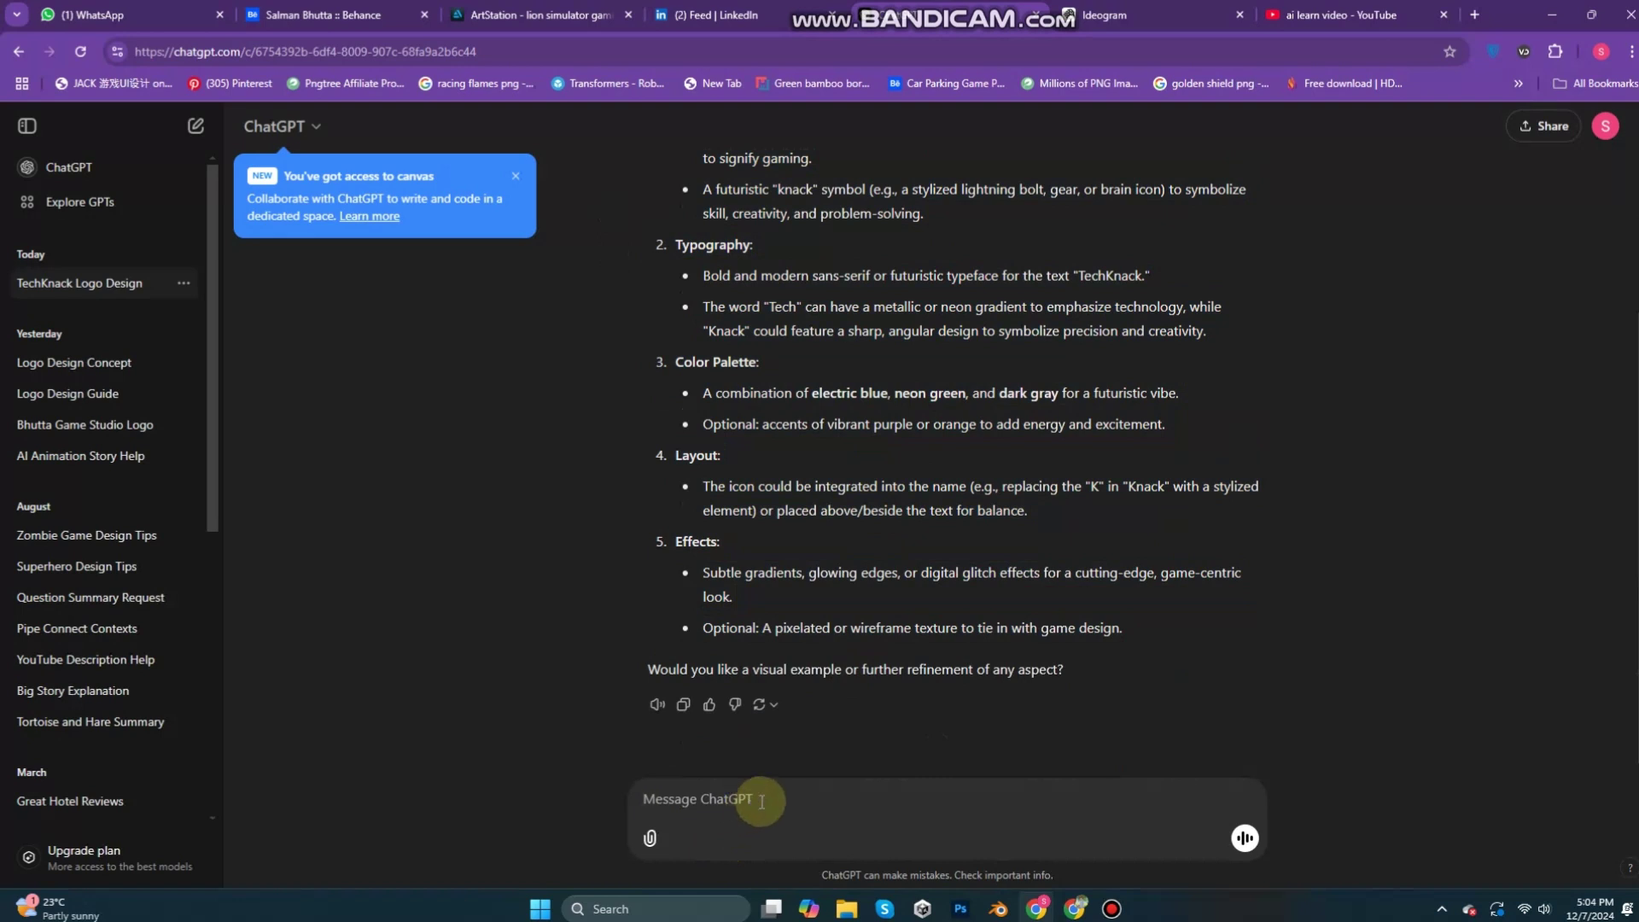
pyautogui.write('Ps')
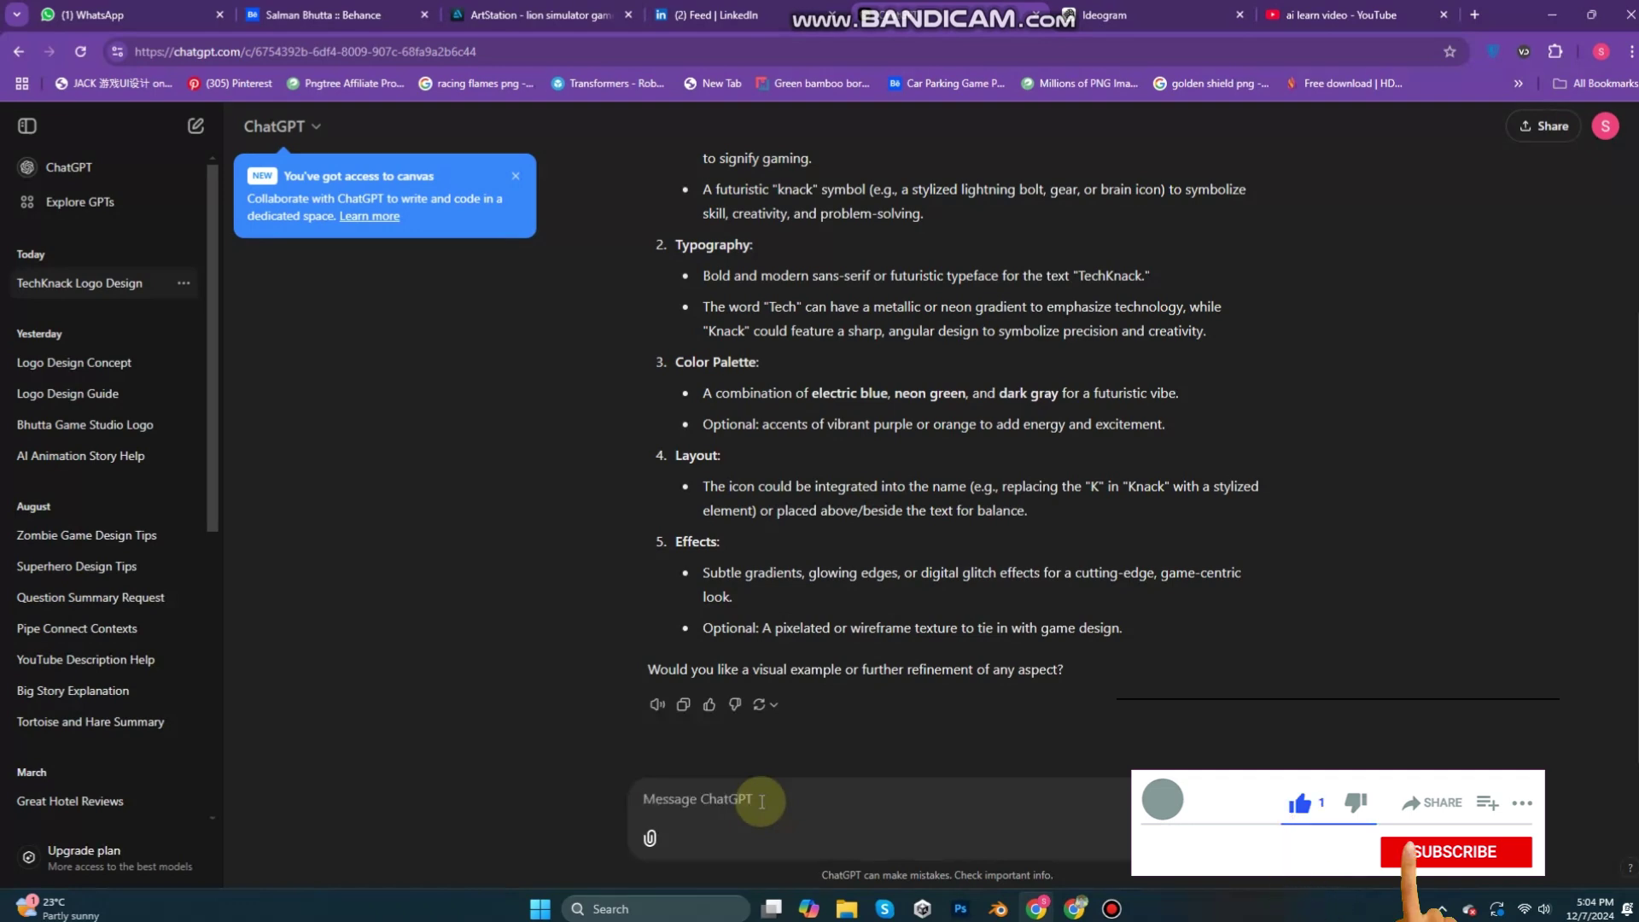
pyautogui.hotkey('ctrl', 'Tab')
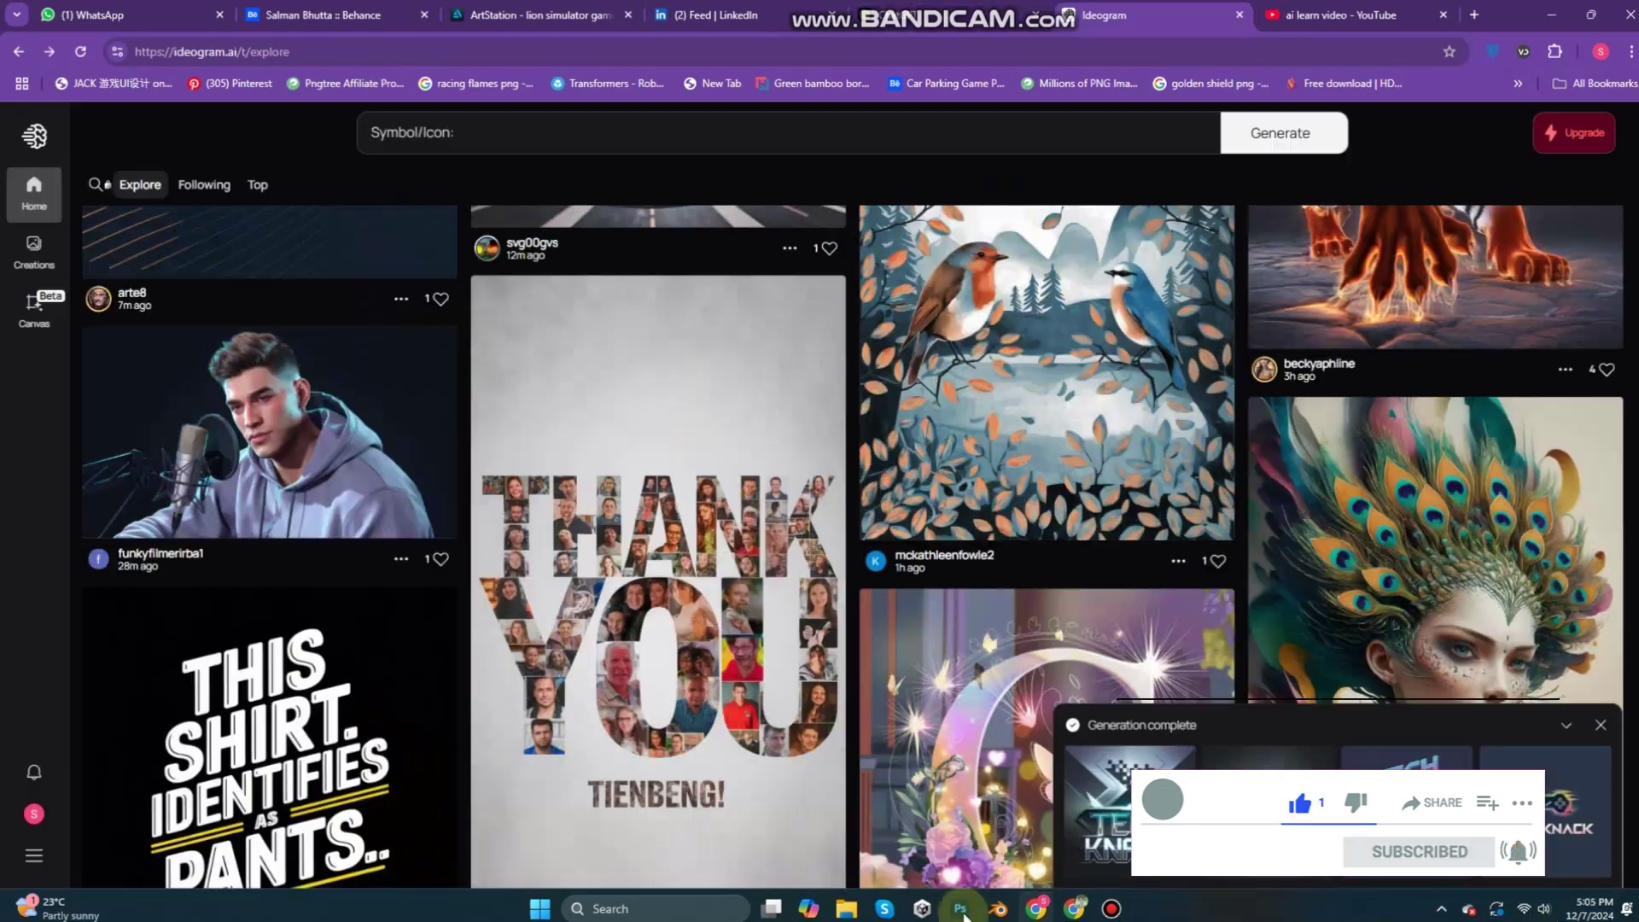
# Switch to Photoshop and create a new 1024 x 1024 px document at 300 ppi with a white background.
pyautogui.click(962, 909)
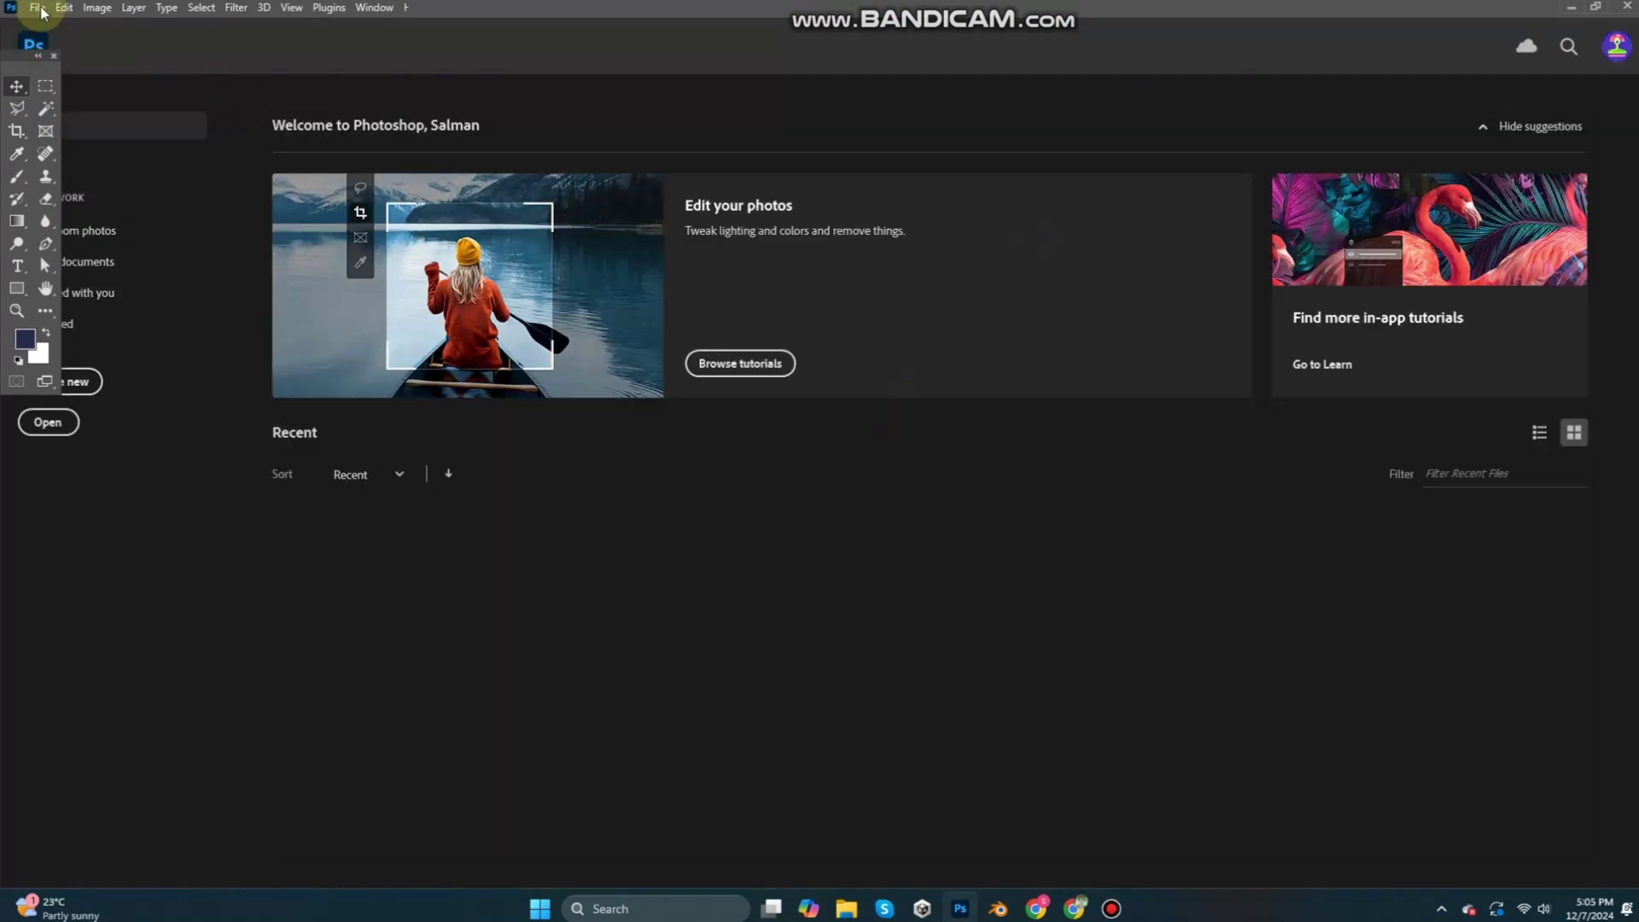
pyautogui.click(38, 7)
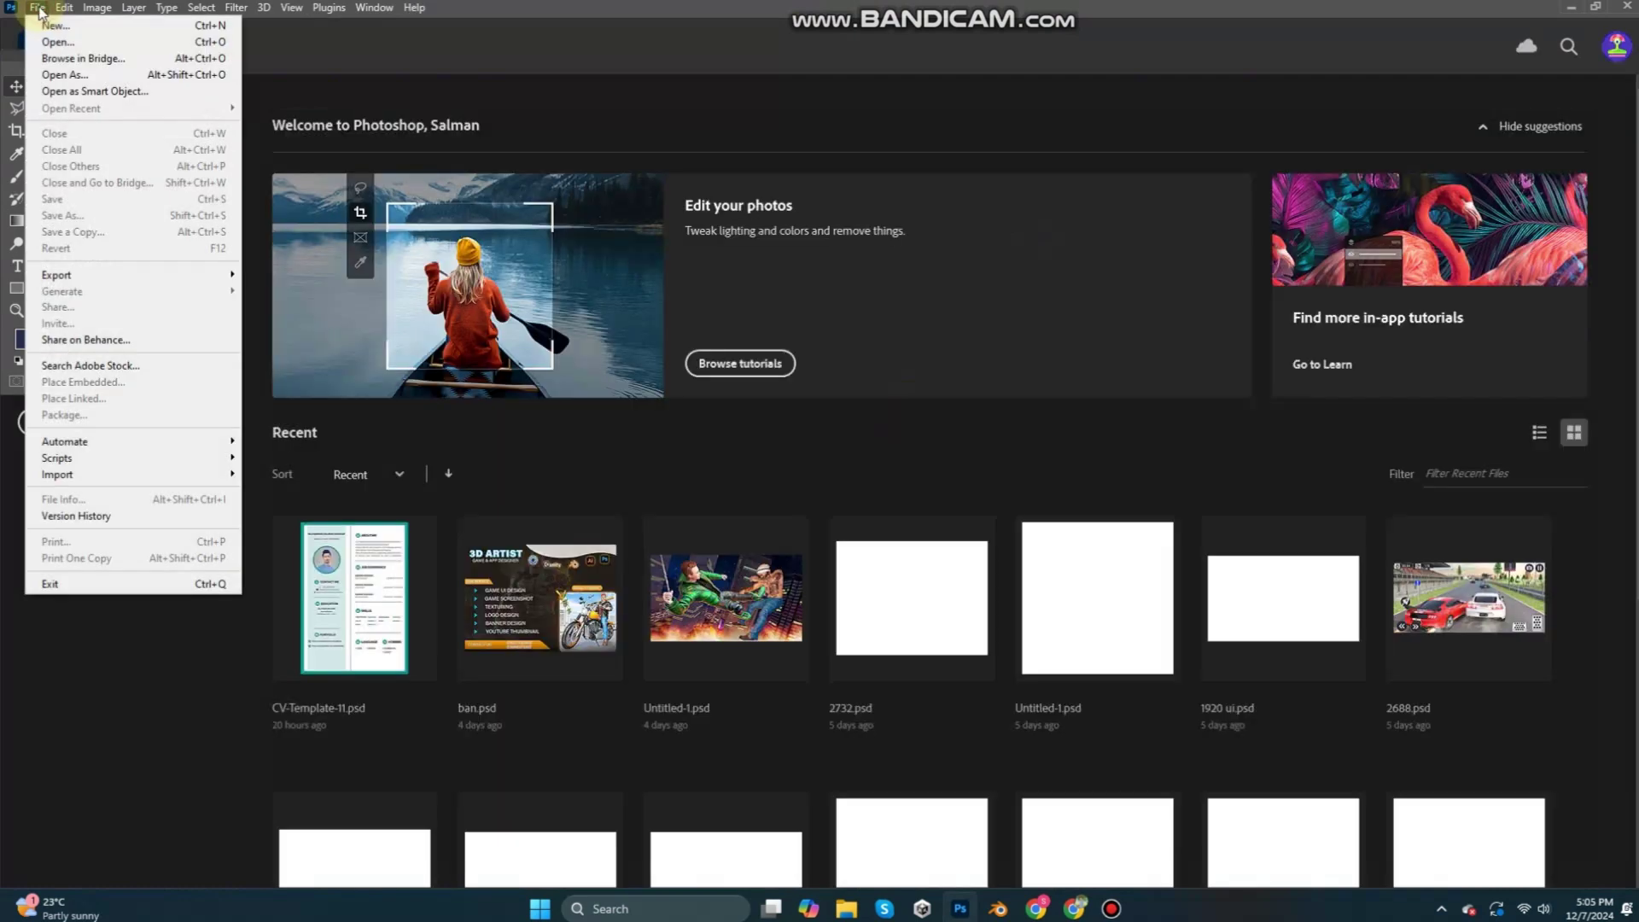
pyautogui.click(54, 26)
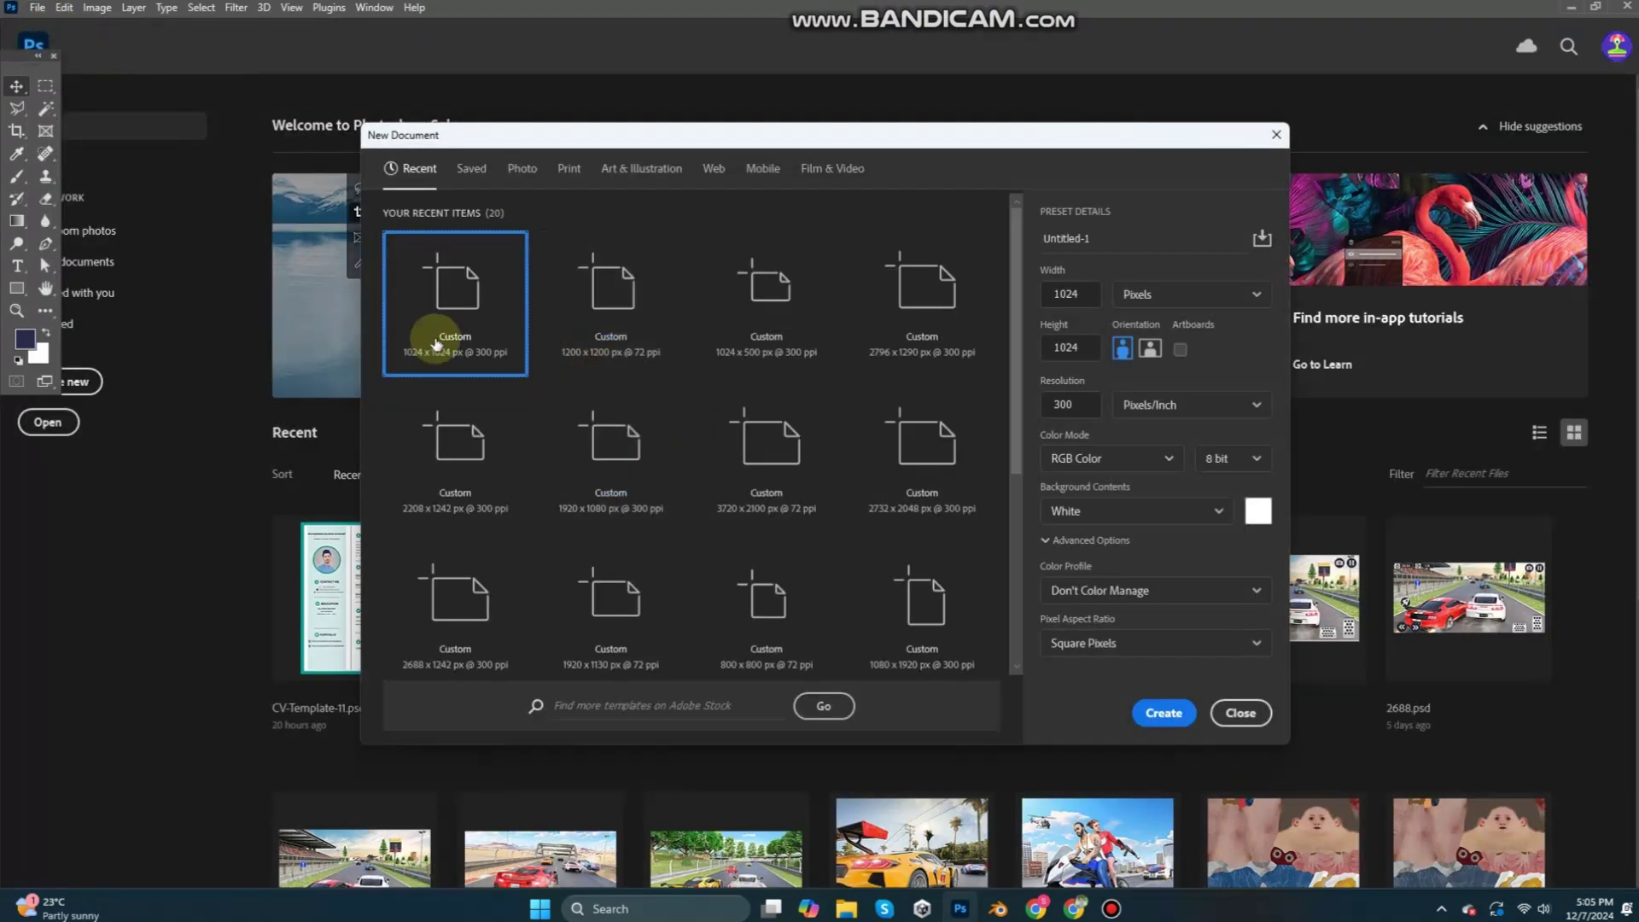
pyautogui.click(1163, 712)
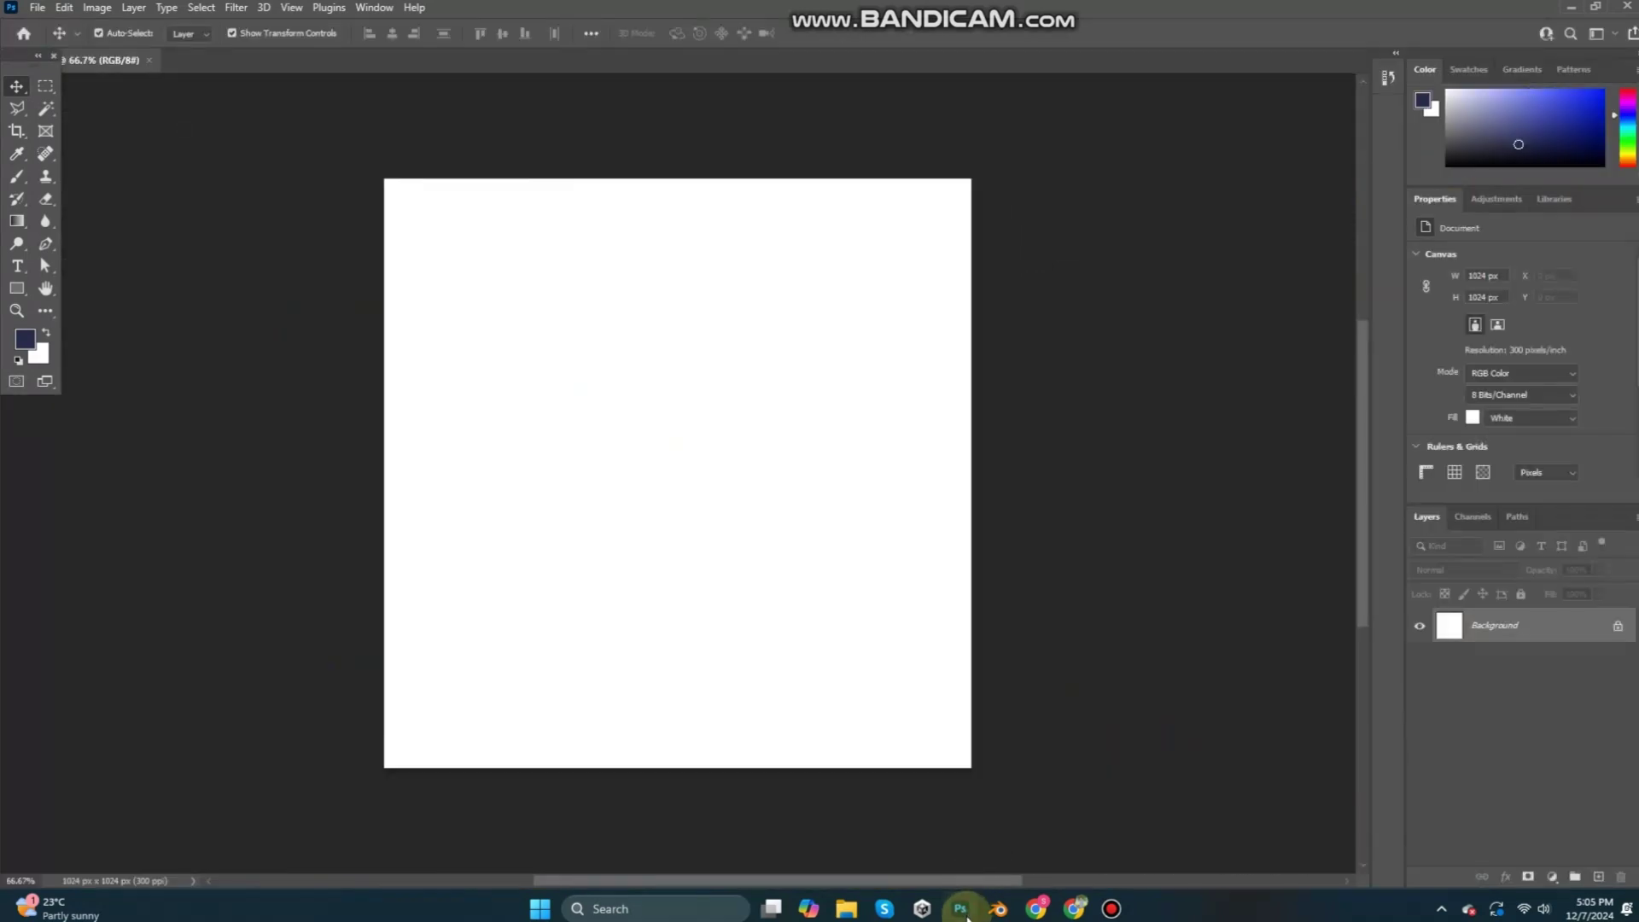
# Copy the first generated logo, with the pixel pattern above TECH KNACK, from Ideogram and paste it into the Photoshop document.
pyautogui.click(962, 911)
pyautogui.click(992, 386)
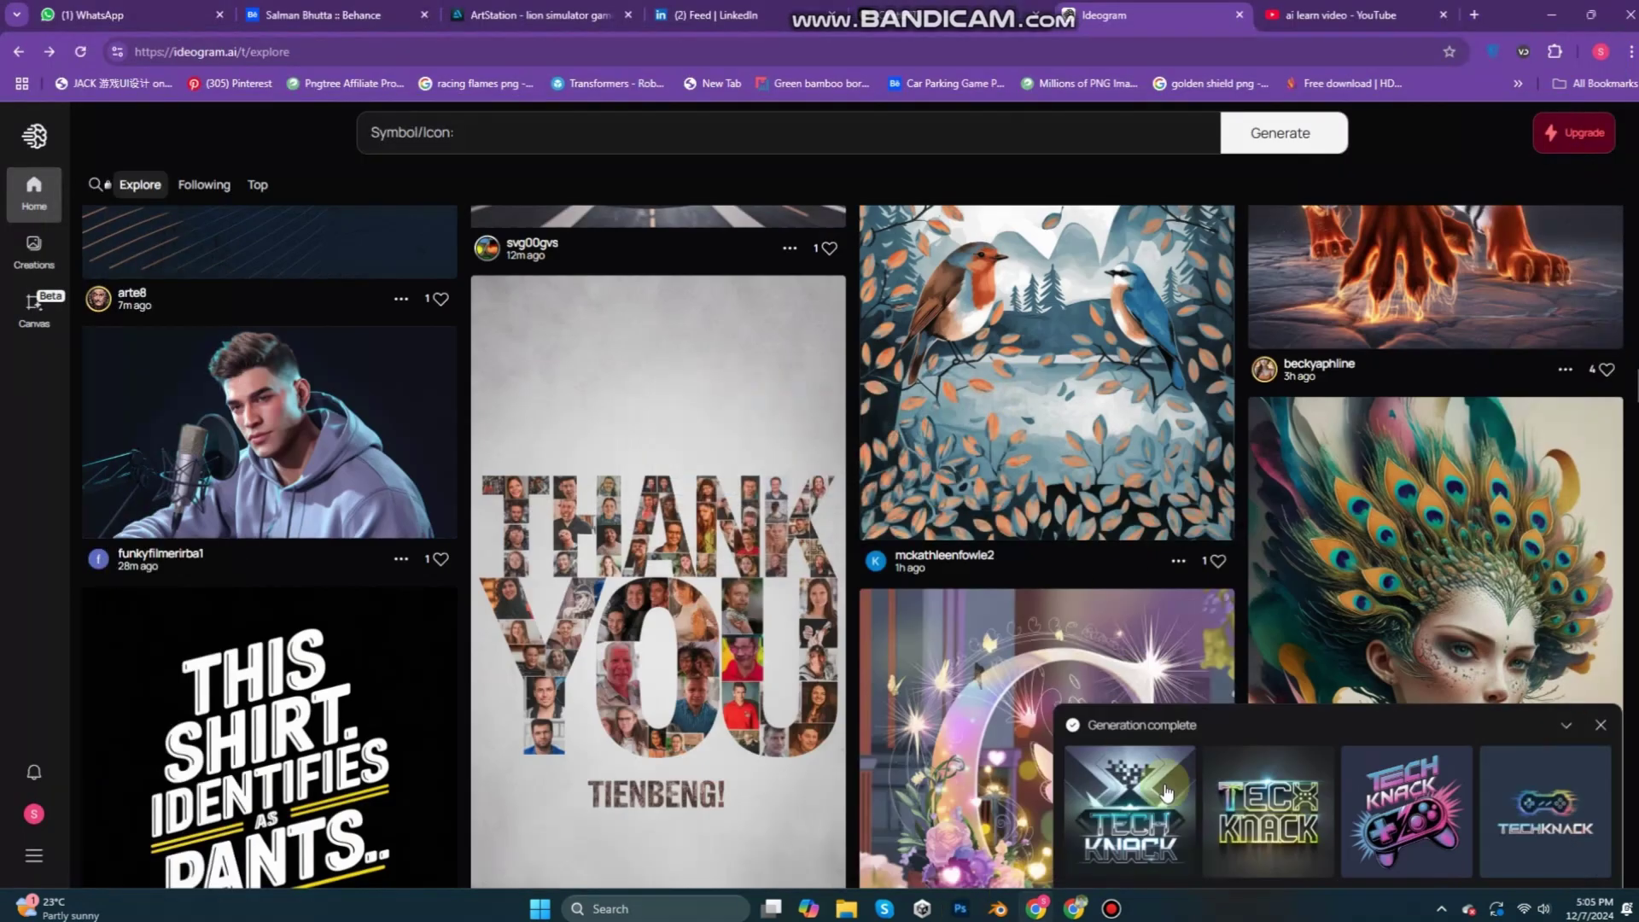
pyautogui.click(1101, 764)
pyautogui.rightClick(768, 400)
pyautogui.click(837, 466)
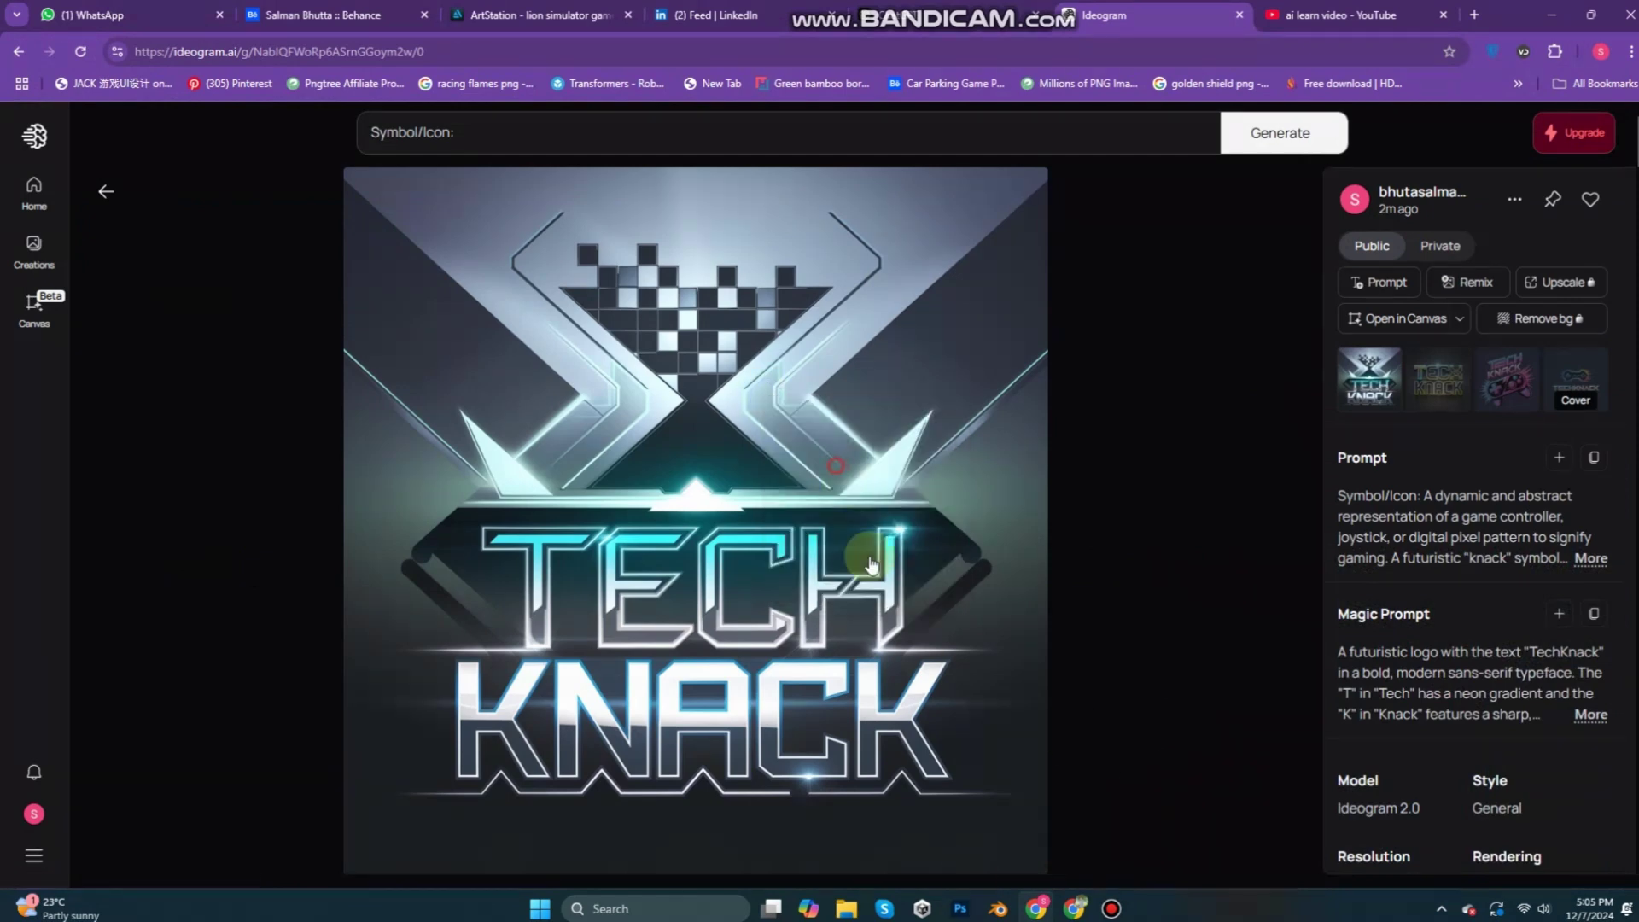
pyautogui.click(960, 908)
pyautogui.hotkey('ctrl', 'v')
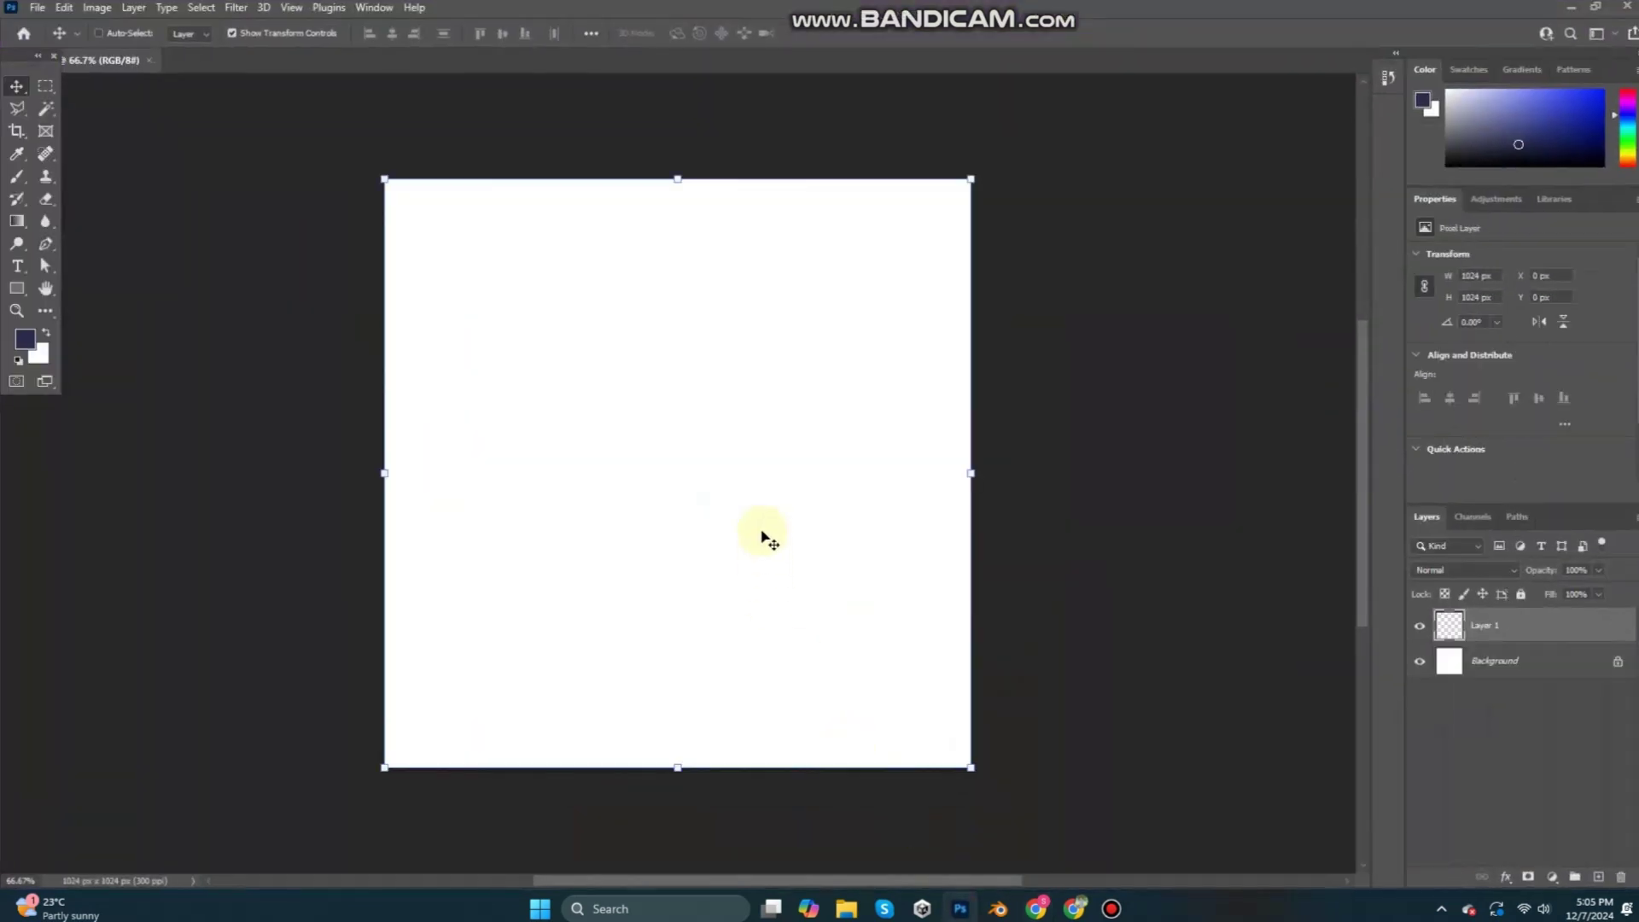
# Copy the second generated logo, with the neon outline lettering, from Ideogram and paste it into the Photoshop document.
pyautogui.hotkey('alt', 'Tab')
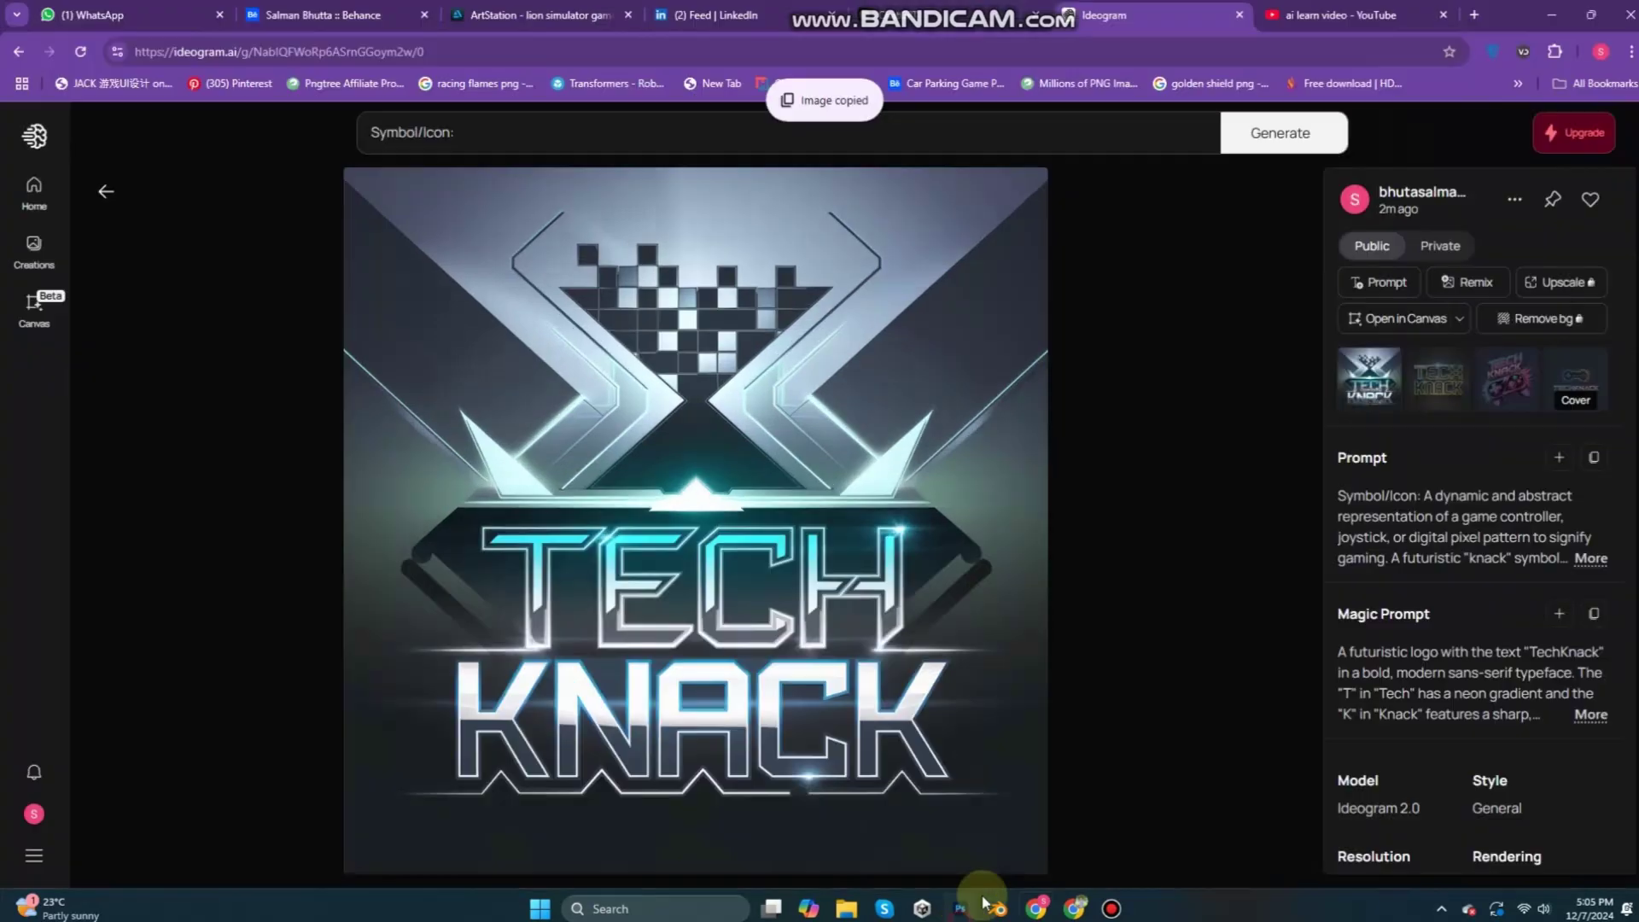
pyautogui.click(1463, 378)
pyautogui.rightClick(684, 367)
pyautogui.click(751, 432)
pyautogui.click(962, 900)
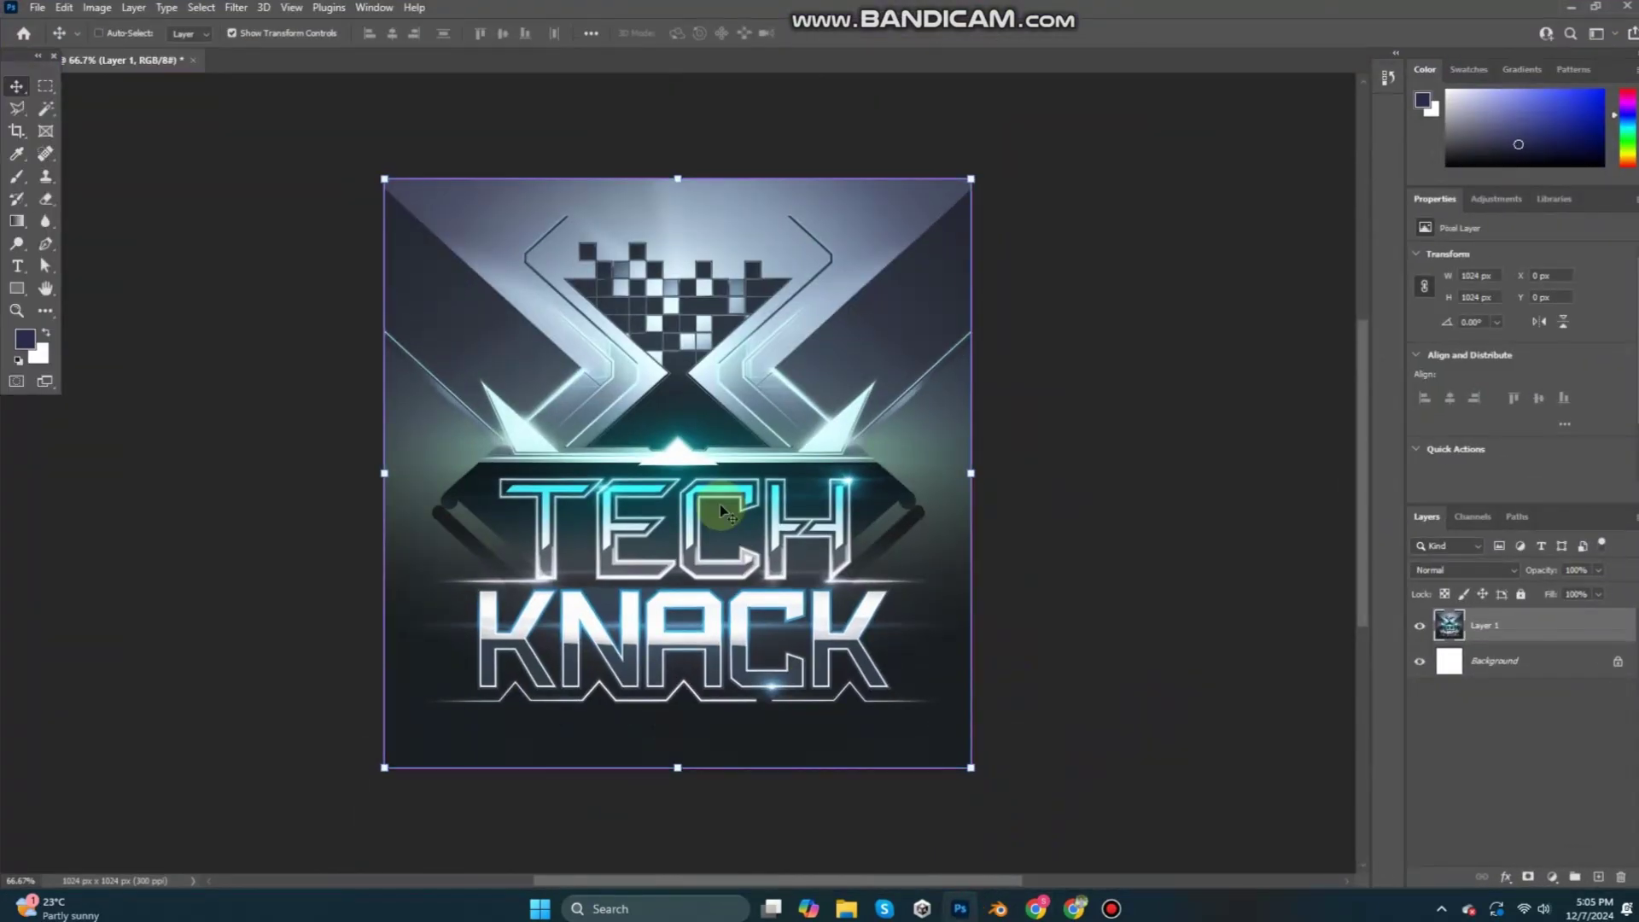
pyautogui.hotkey('ctrl', 'v')
# Copy the third generated logo, with the tilted pink and blue controller, from Ideogram and paste it into the Photoshop document.
pyautogui.click(970, 892)
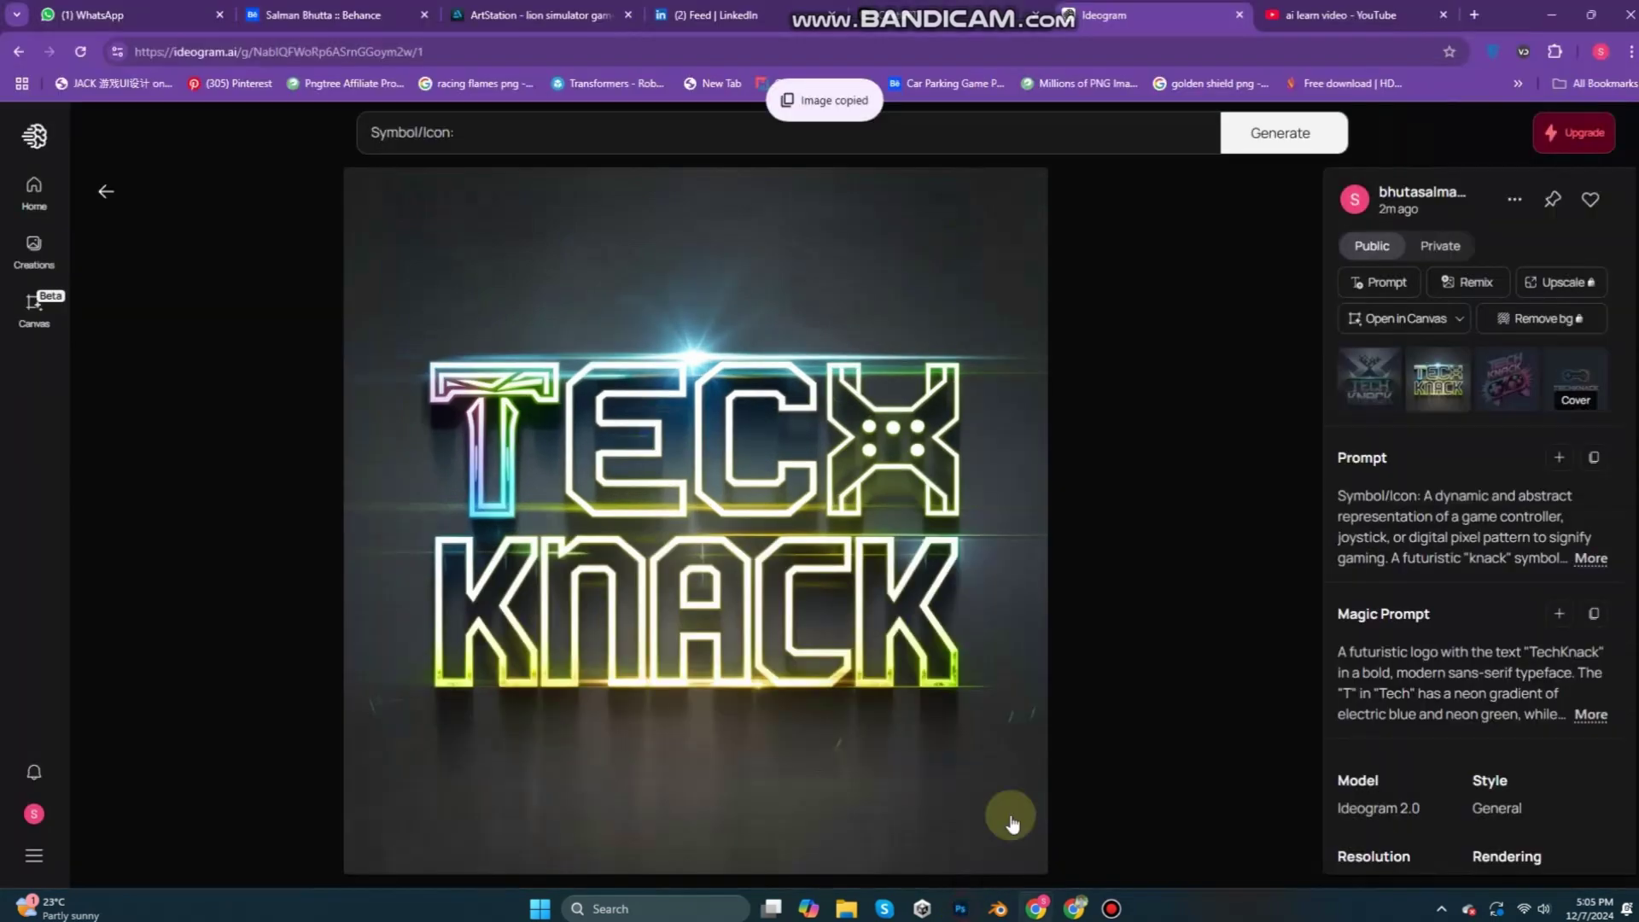
pyautogui.click(1506, 379)
pyautogui.rightClick(690, 366)
pyautogui.click(787, 429)
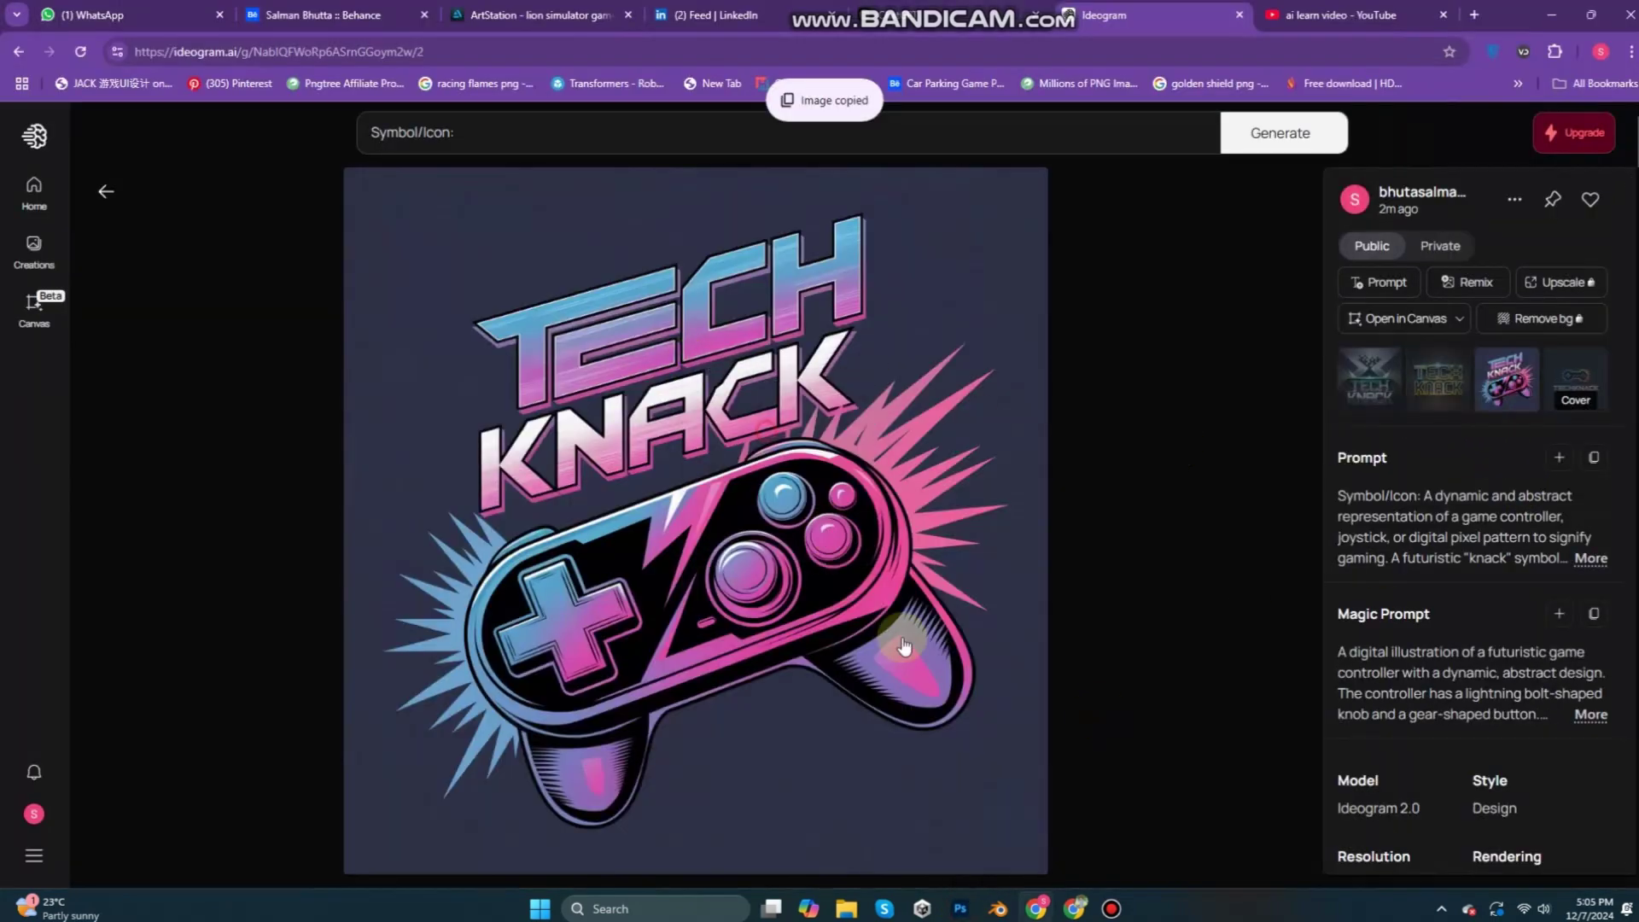
pyautogui.click(960, 905)
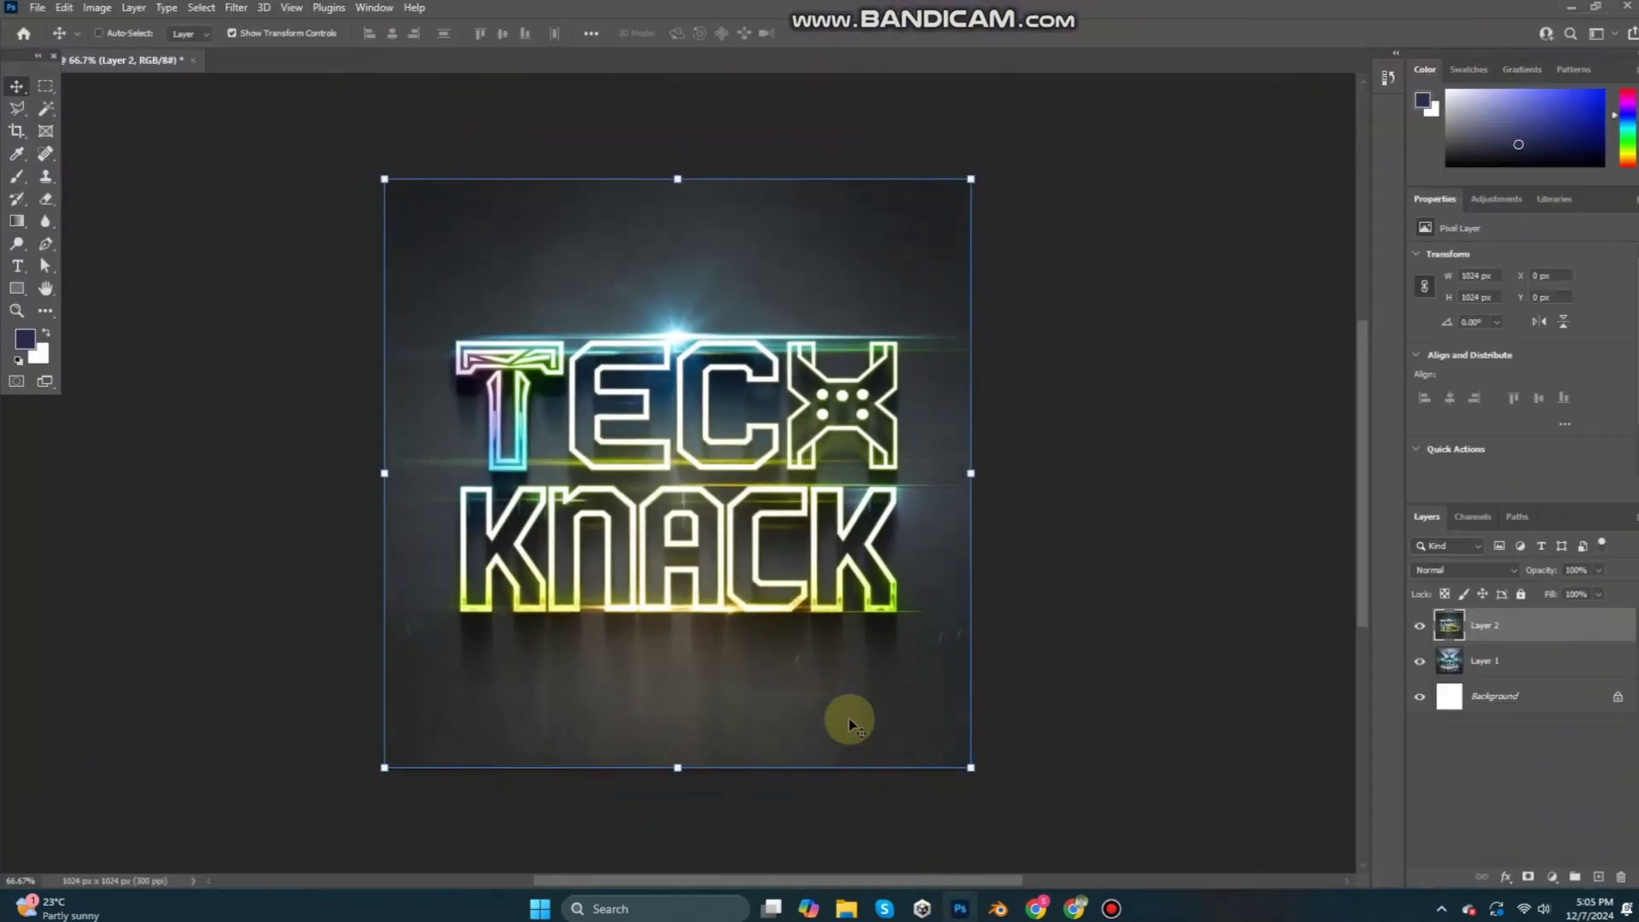
pyautogui.hotkey('ctrl', 'v')
# Copy the fourth generated logo, with the glitch-effect controller above TECHKNACK, from Ideogram and paste it into the Photoshop document.
pyautogui.click(960, 908)
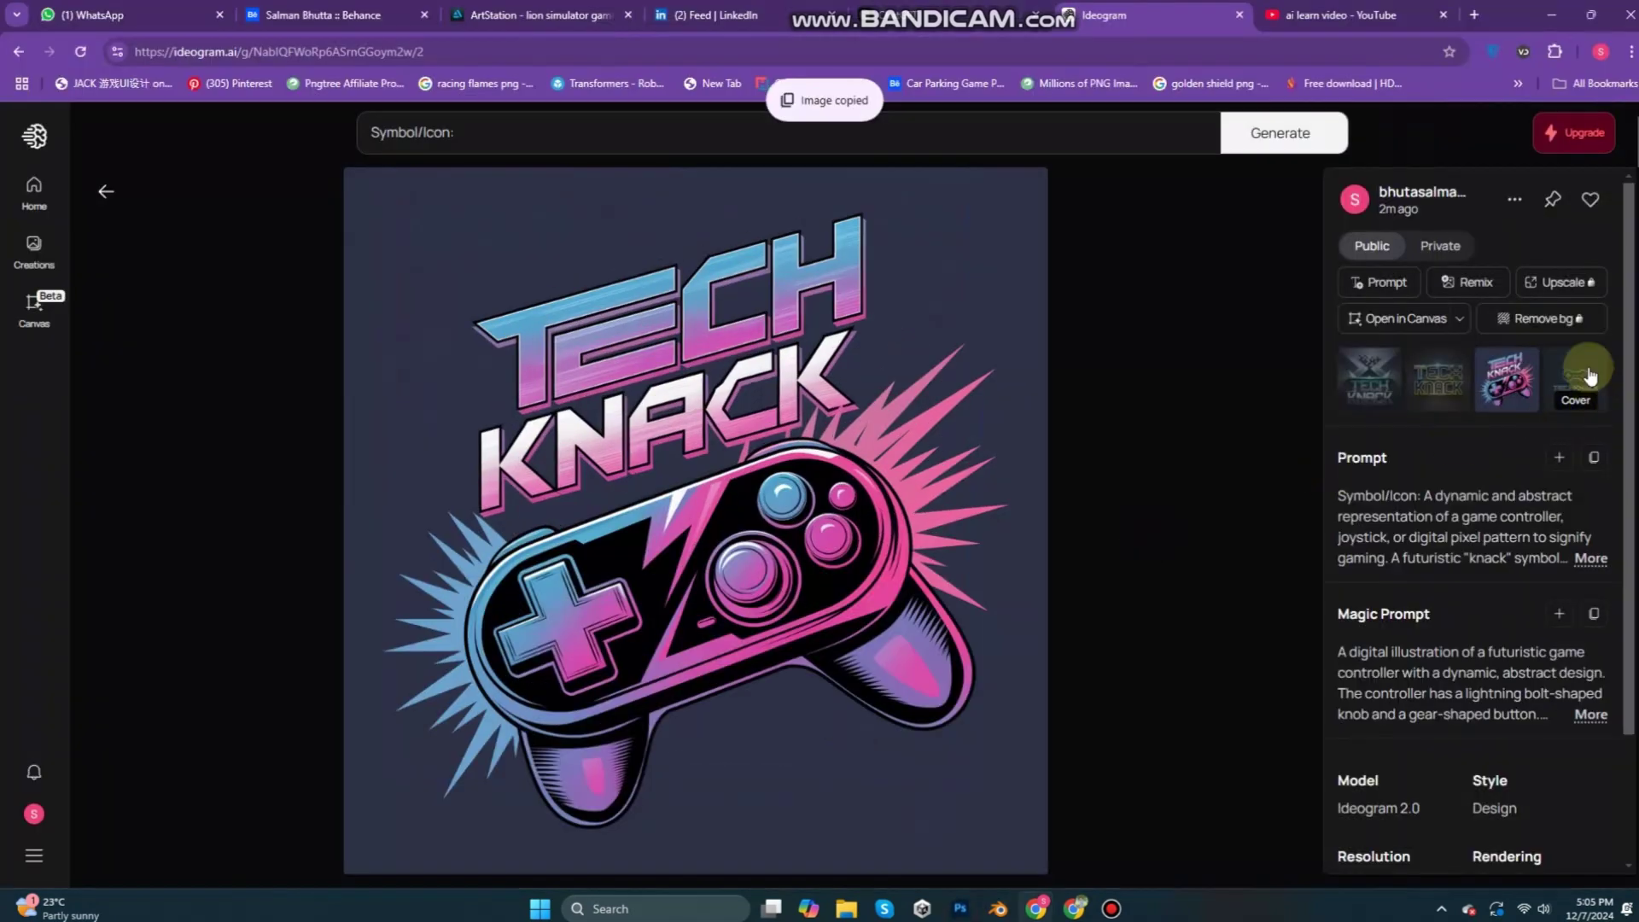
pyautogui.click(1576, 376)
pyautogui.rightClick(677, 430)
pyautogui.click(752, 507)
pyautogui.click(921, 910)
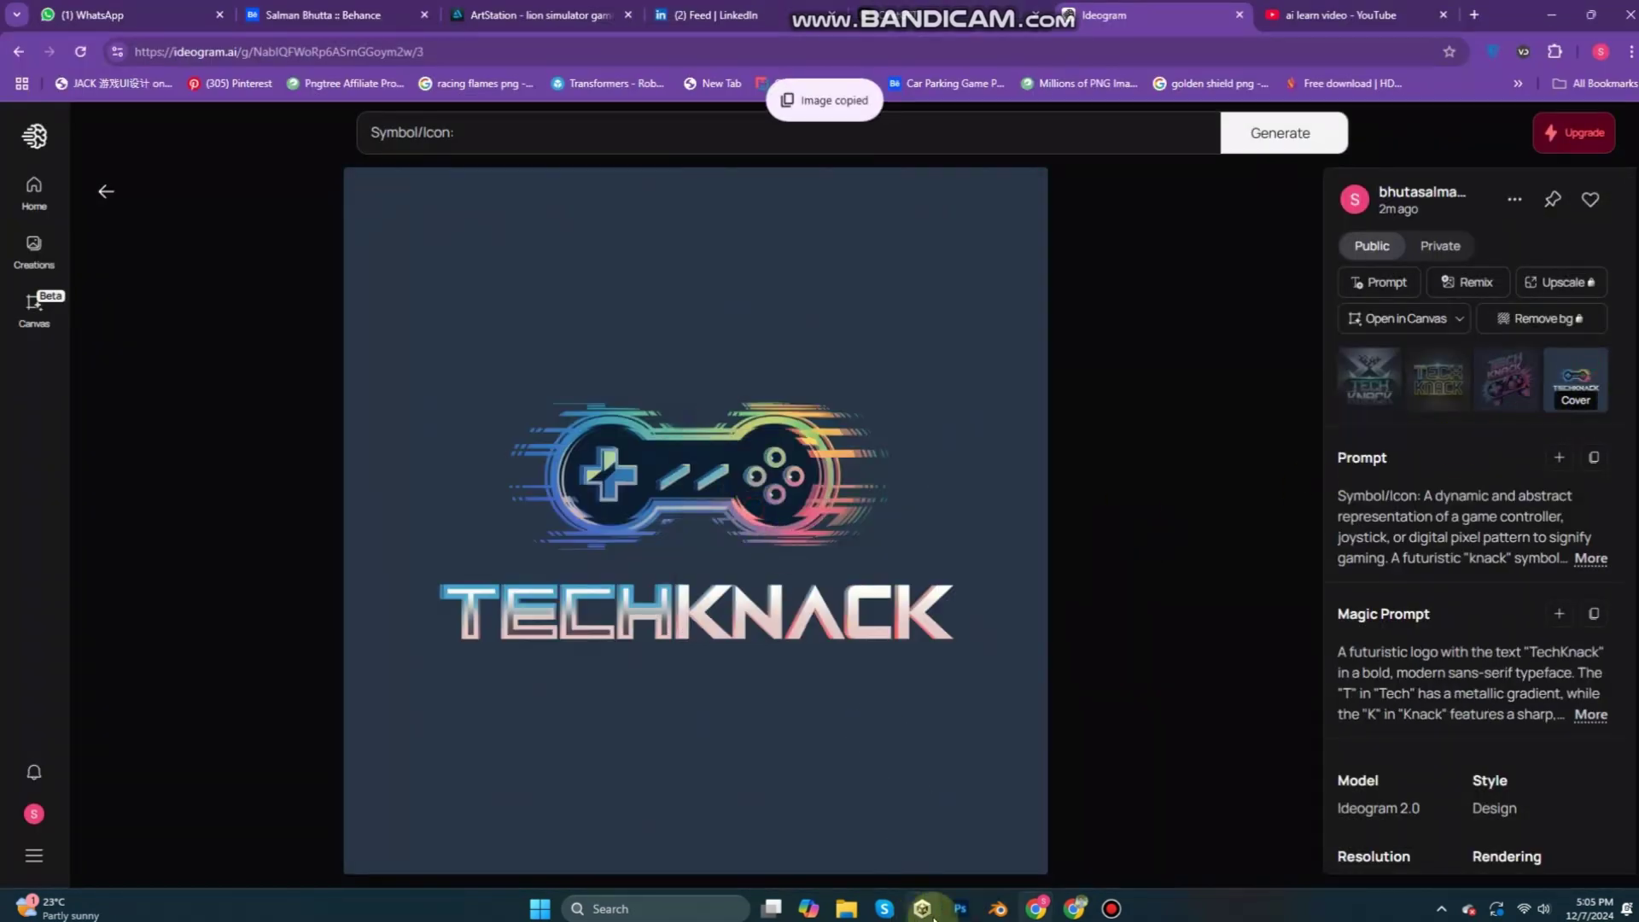
pyautogui.hotkey('ctrl', 'v')
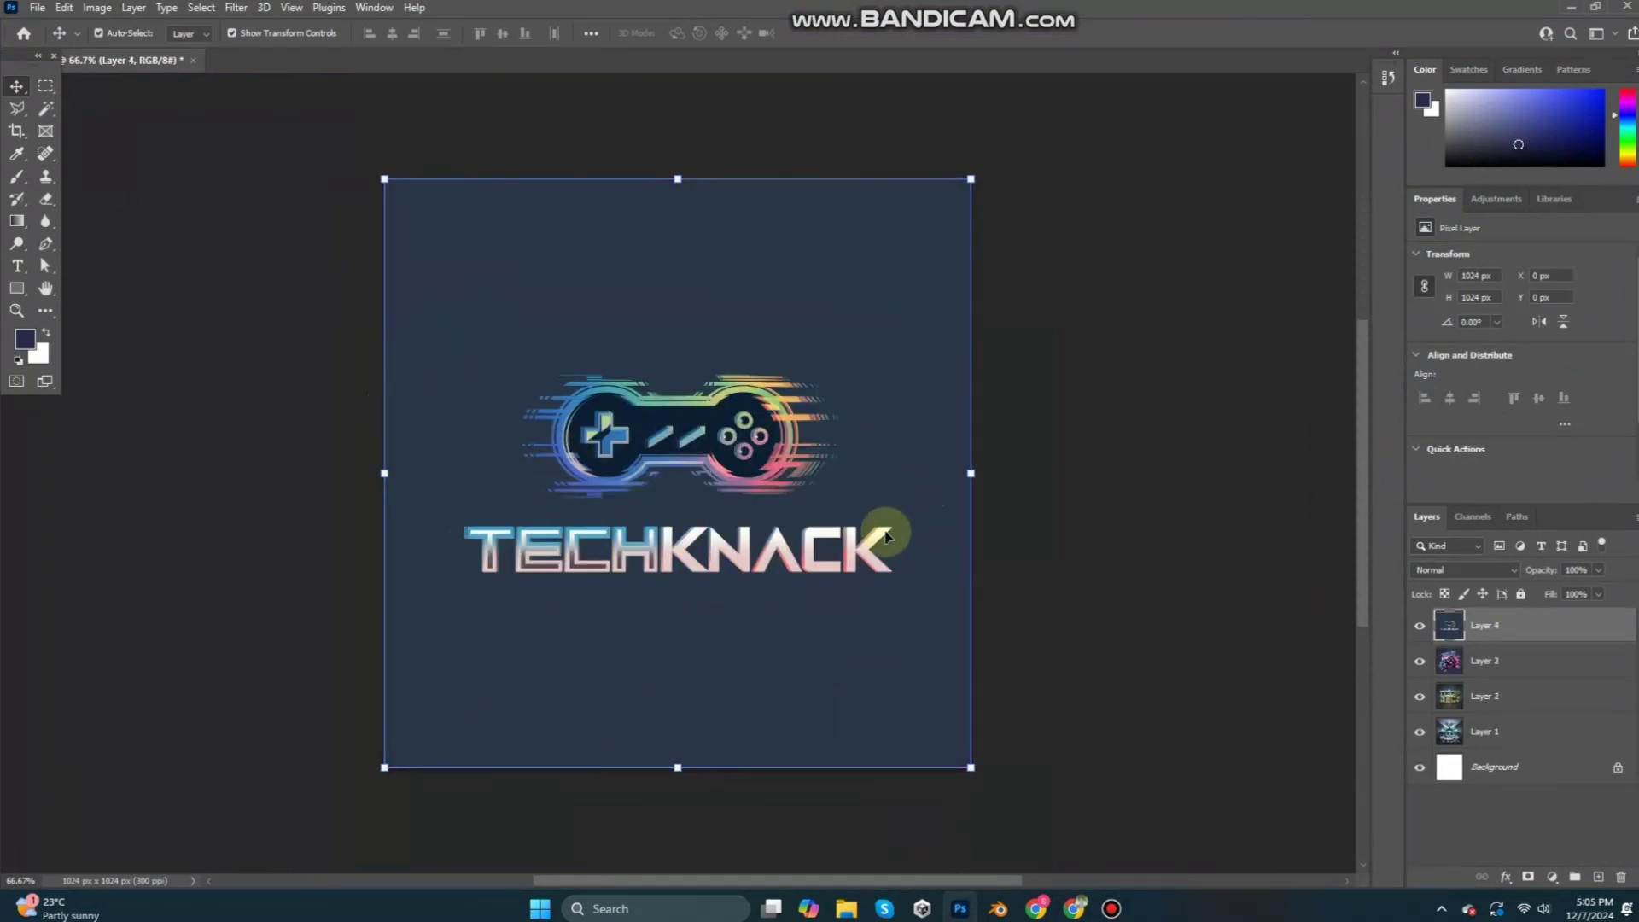
# Compare the four pasted logos by toggling layer visibility, leaving Layer 2 and Layer 3 hidden and Layer 4 shown.
pyautogui.click(1420, 625)
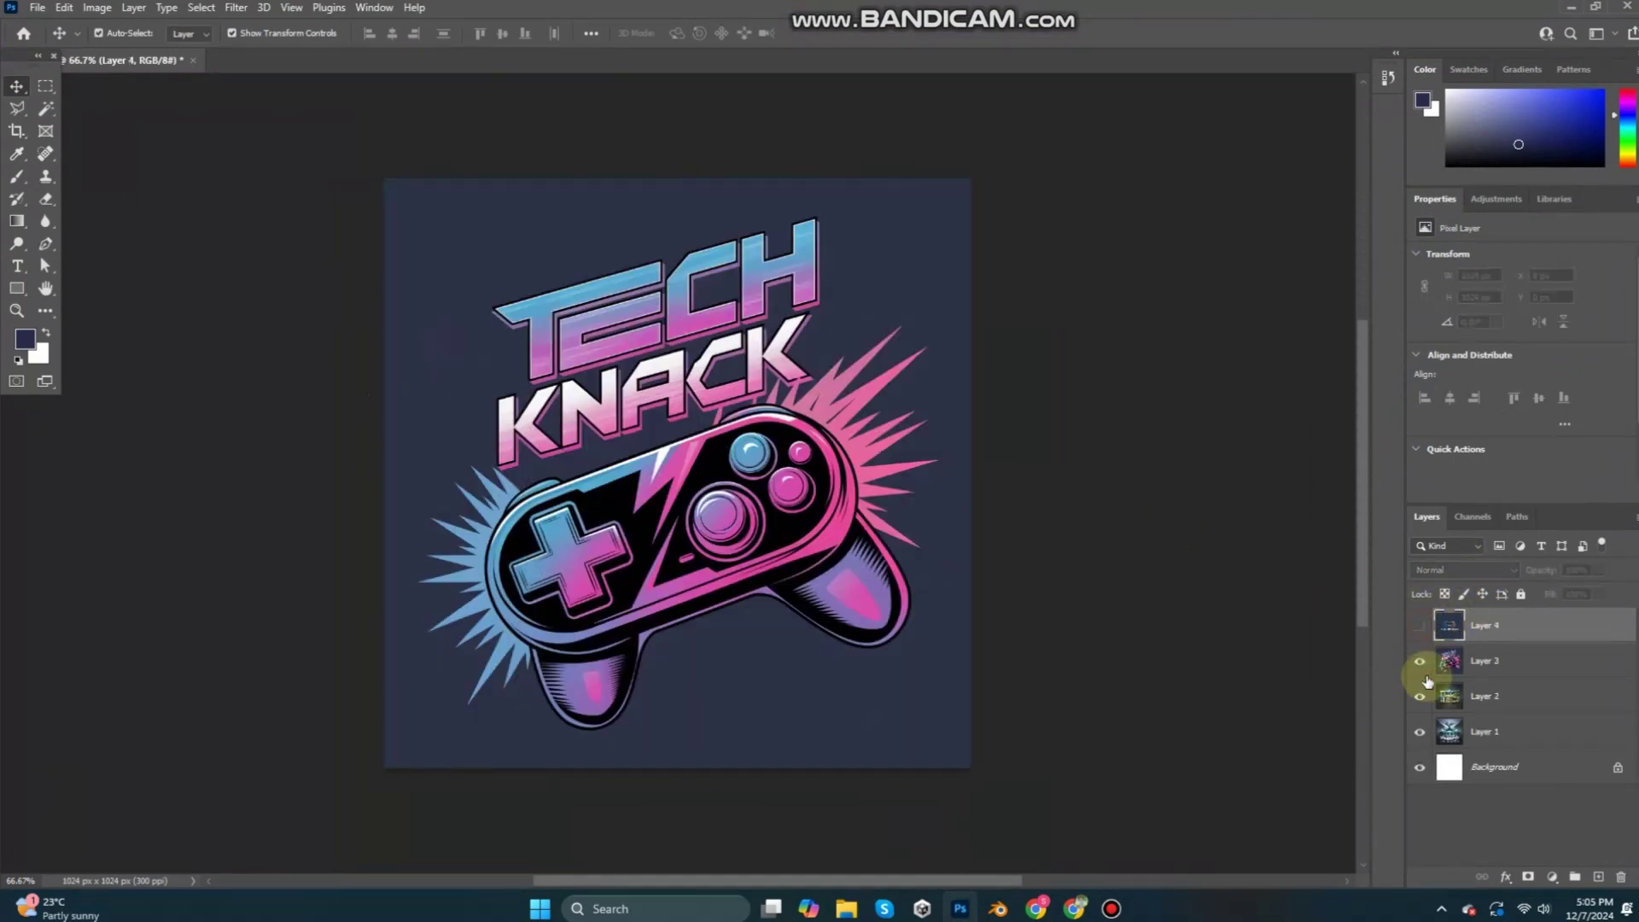
pyautogui.click(1420, 661)
pyautogui.click(1419, 696)
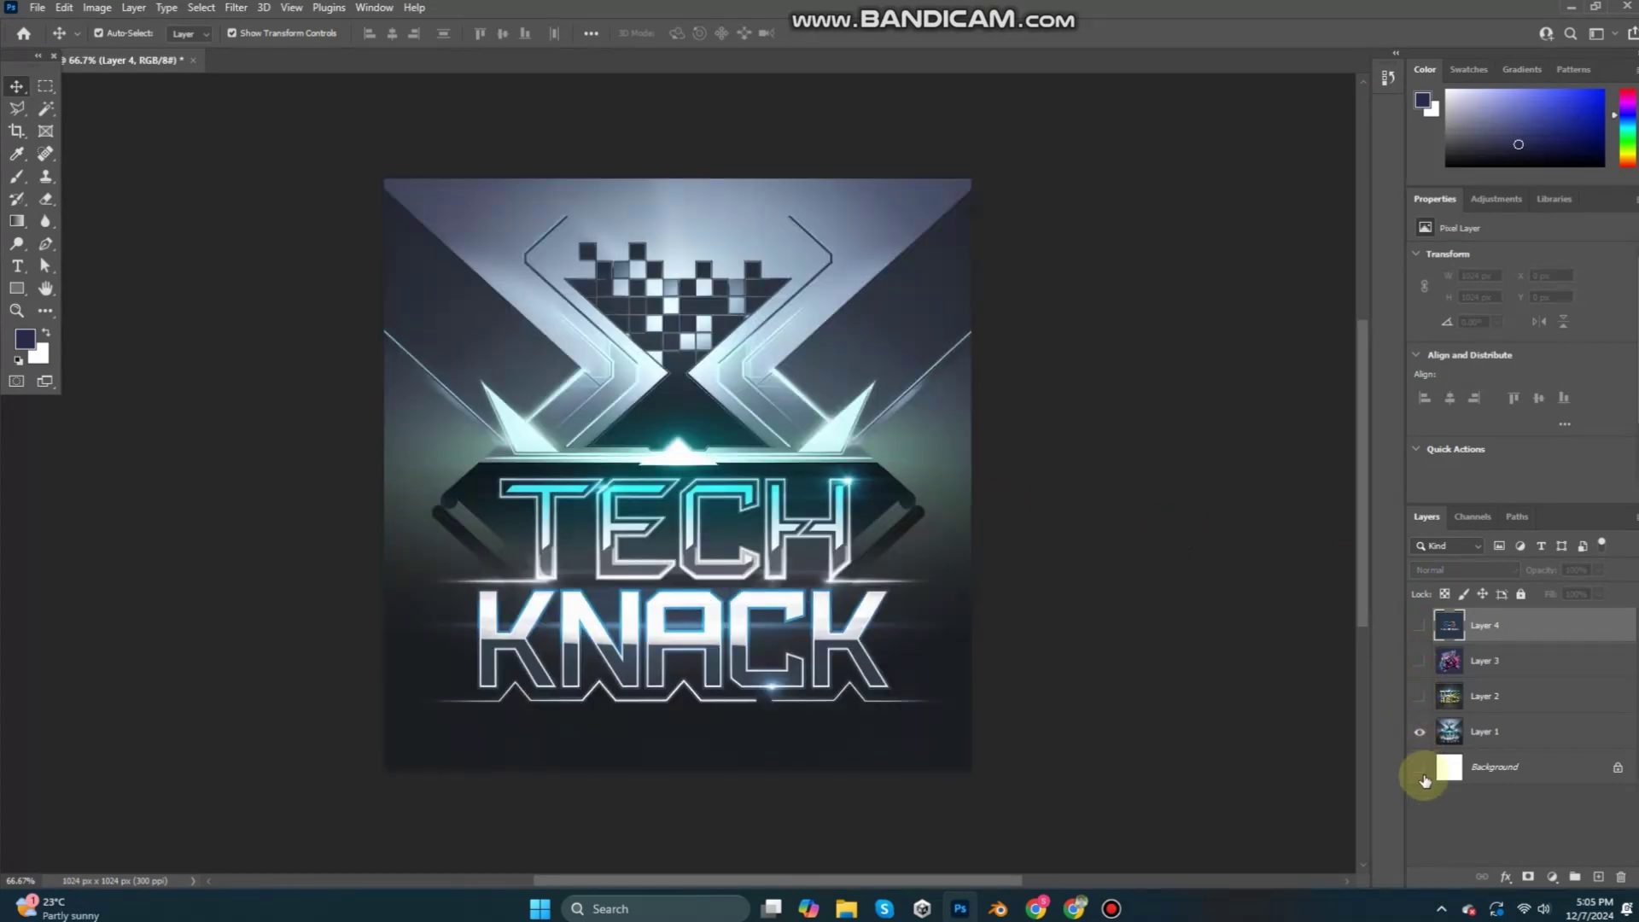
pyautogui.click(1419, 734)
pyautogui.click(1419, 734)
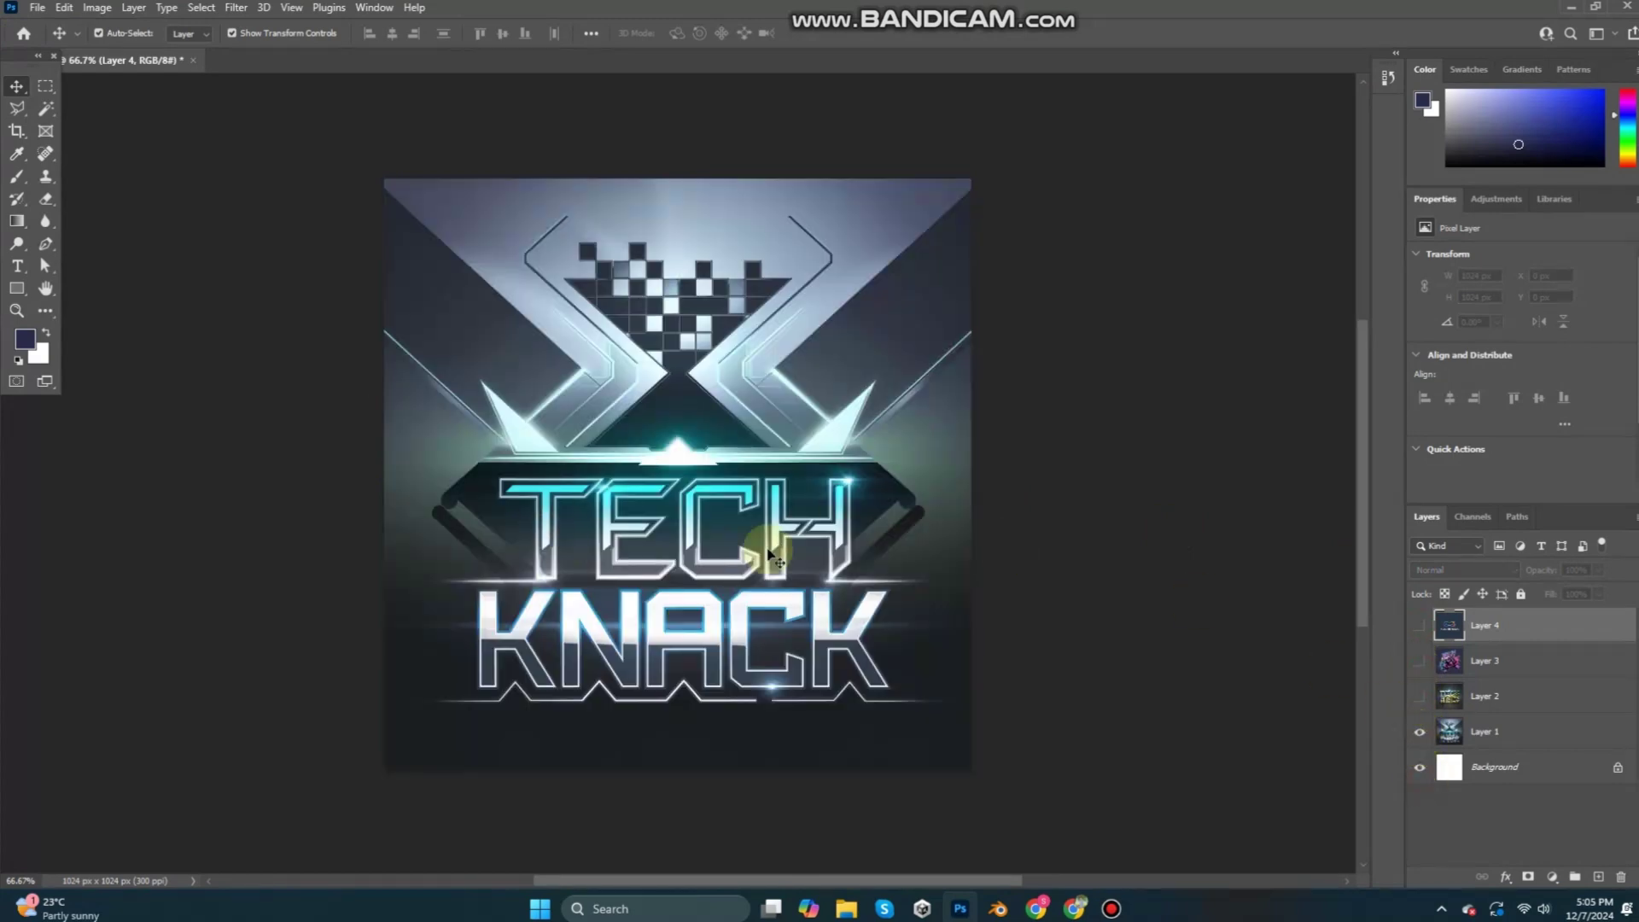
pyautogui.click(1420, 625)
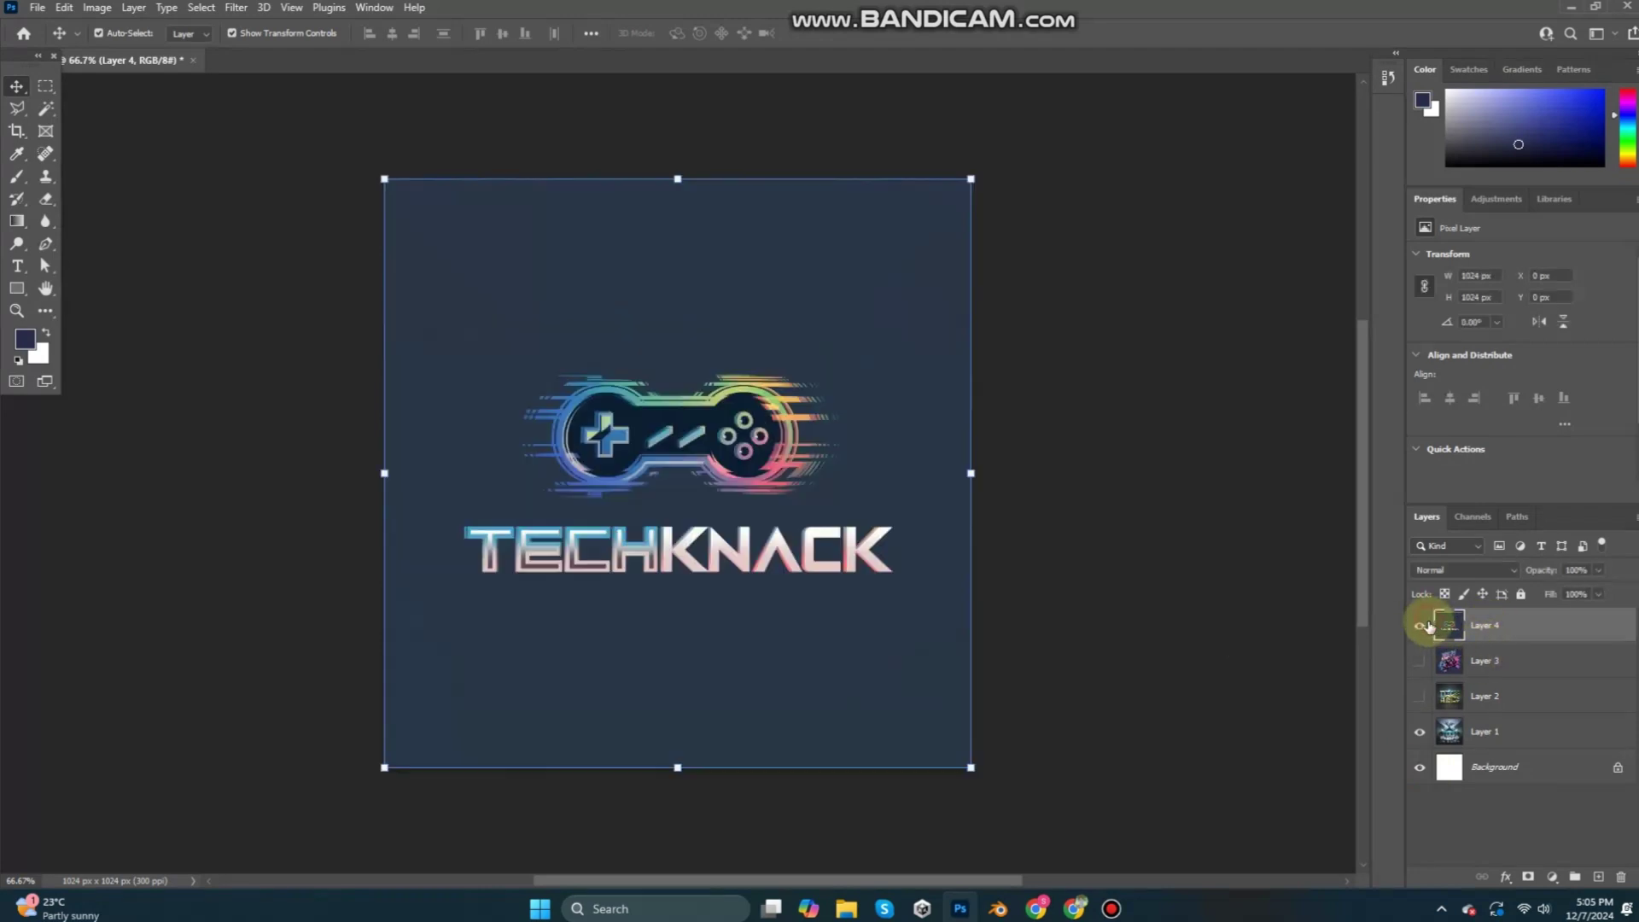